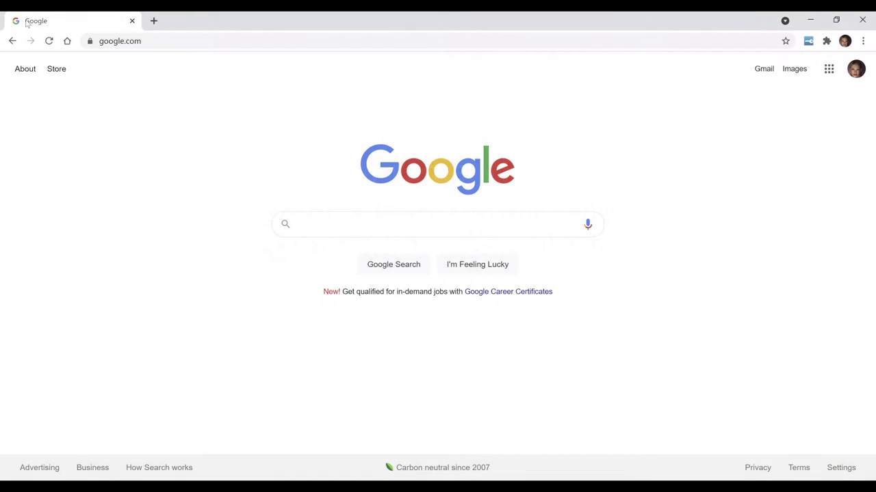
- Load framevr.io in Chrome from the 'fram' address-bar suggestion
{"action": "left_click", "coordinate": [127, 41]}
{"action": "type", "text": "fram"}
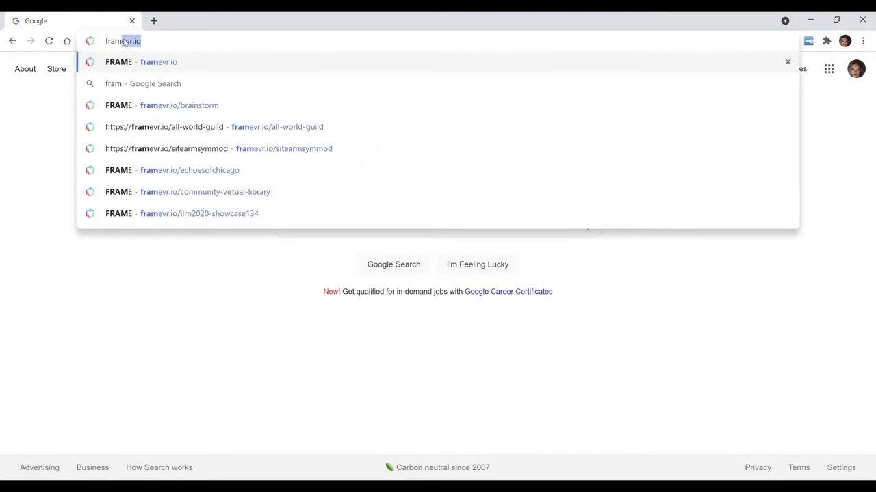
{"action": "key", "text": "Return"}
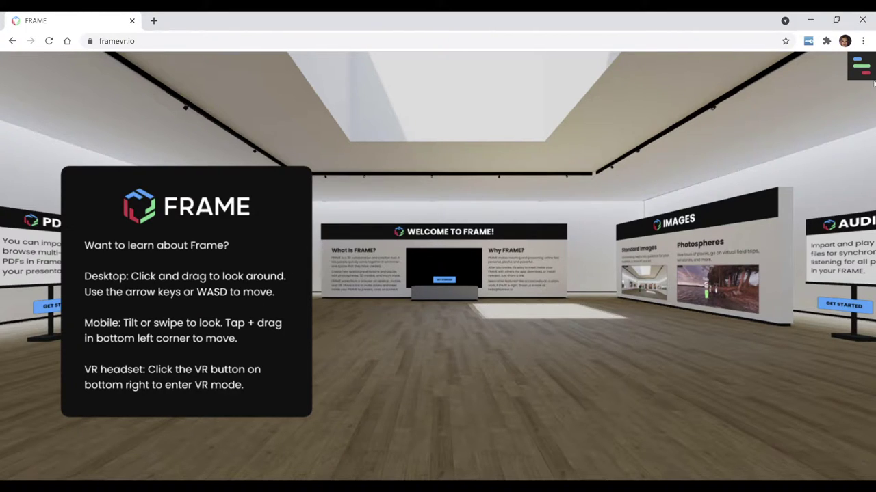
- Open FrameVR's side menu, scroll through the Profile panel, and switch to the Frames section
{"action": "left_click", "coordinate": [863, 69]}
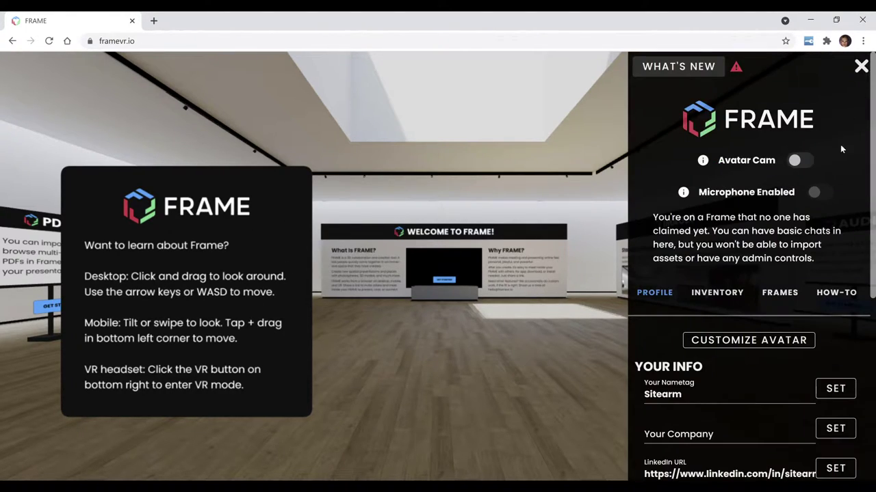
{"action": "scroll", "coordinate": [740, 371], "scroll_direction": "down", "scroll_amount": 2}
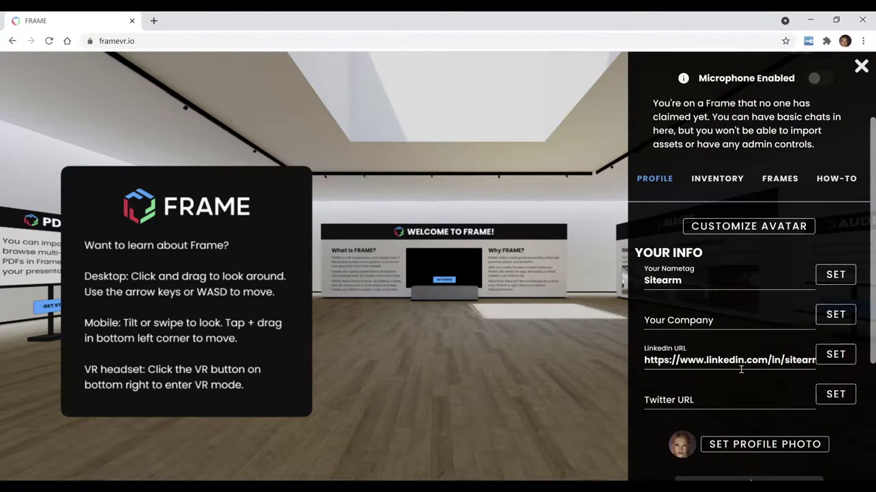
{"action": "scroll", "coordinate": [740, 370], "scroll_direction": "down", "scroll_amount": 2}
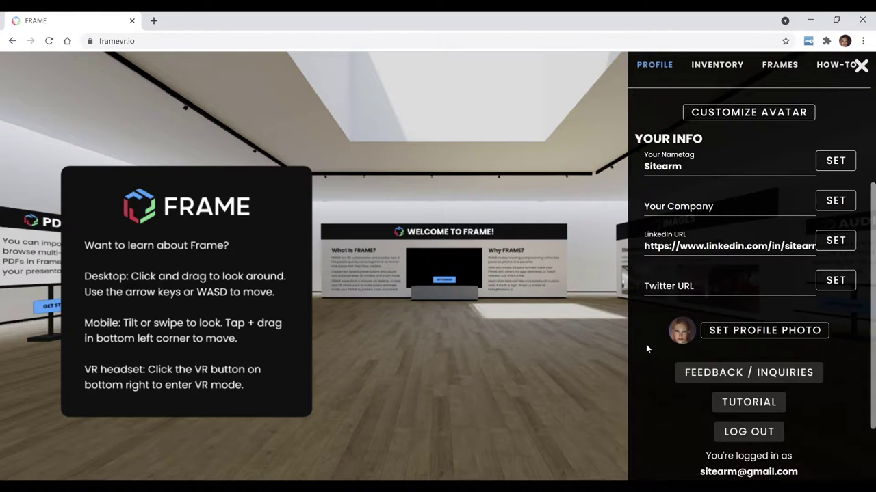
{"action": "scroll", "coordinate": [646, 337], "scroll_direction": "down", "scroll_amount": 2}
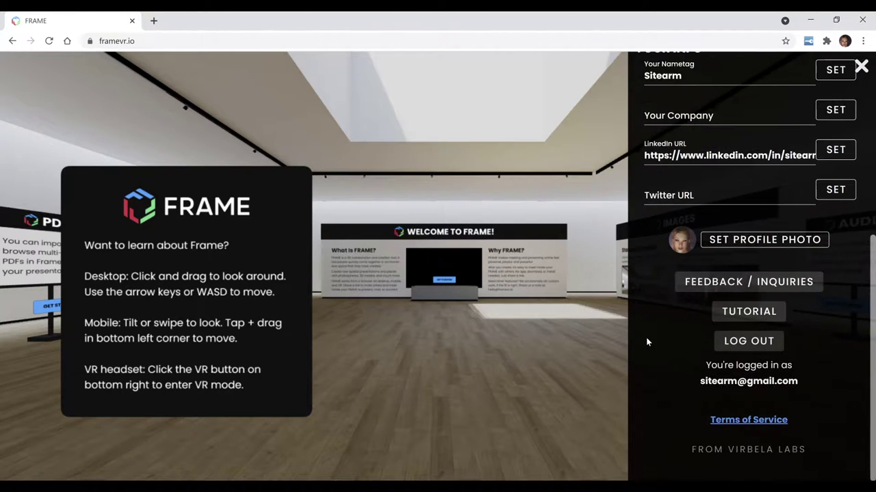
{"action": "scroll", "coordinate": [646, 337], "scroll_direction": "up", "scroll_amount": 5}
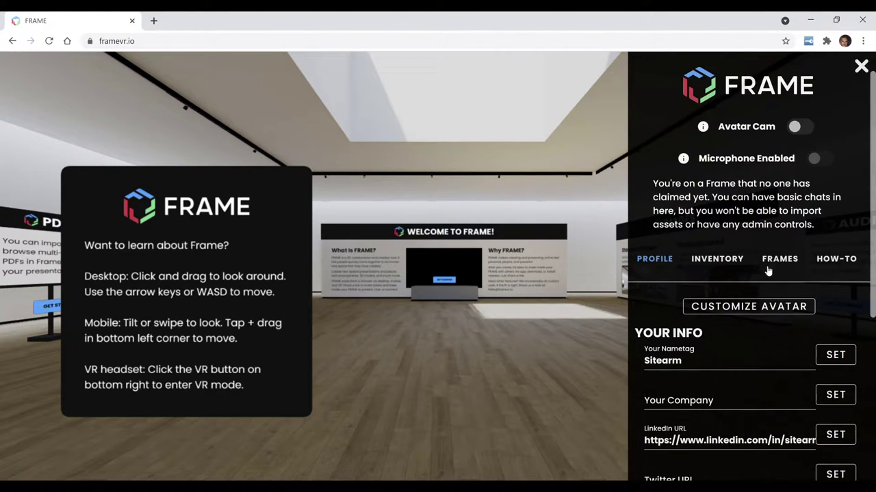
{"action": "left_click", "coordinate": [777, 265]}
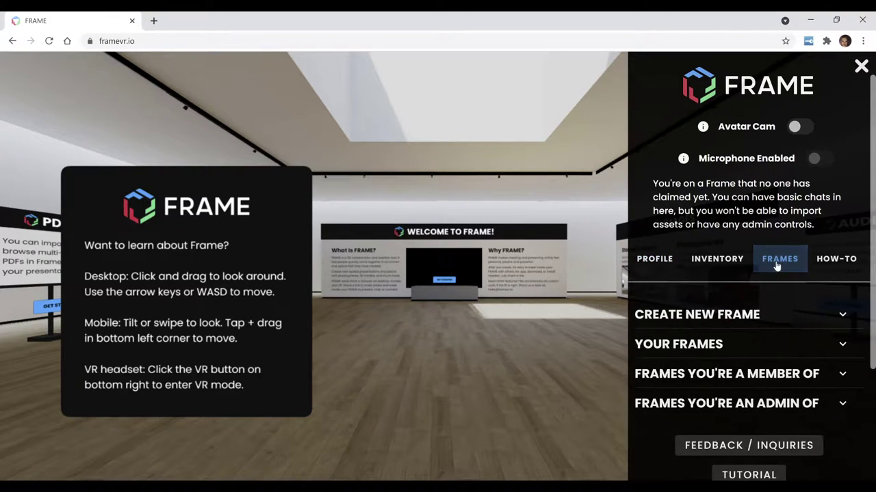
- Expand Your Frames and the brainstorm entry to reveal its framevr.io/brainstorm link
{"action": "left_click", "coordinate": [735, 346]}
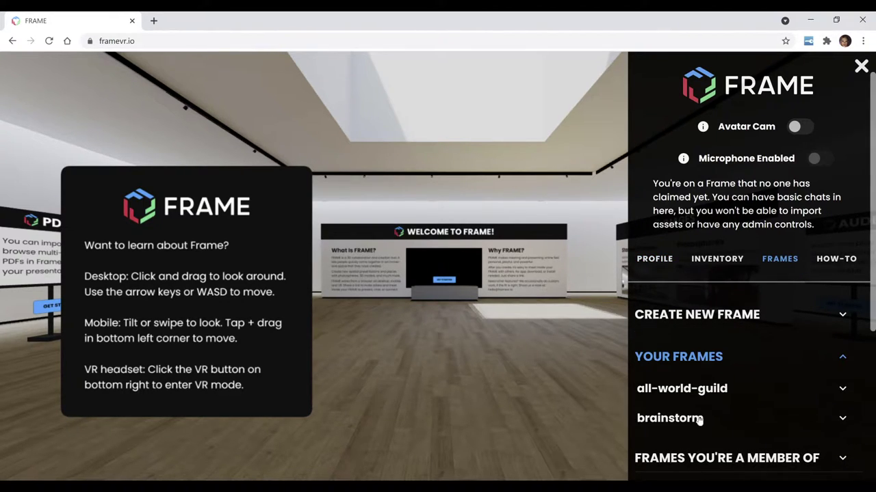
{"action": "left_click", "coordinate": [696, 420]}
{"action": "scroll", "coordinate": [724, 410], "scroll_direction": "down", "scroll_amount": 3}
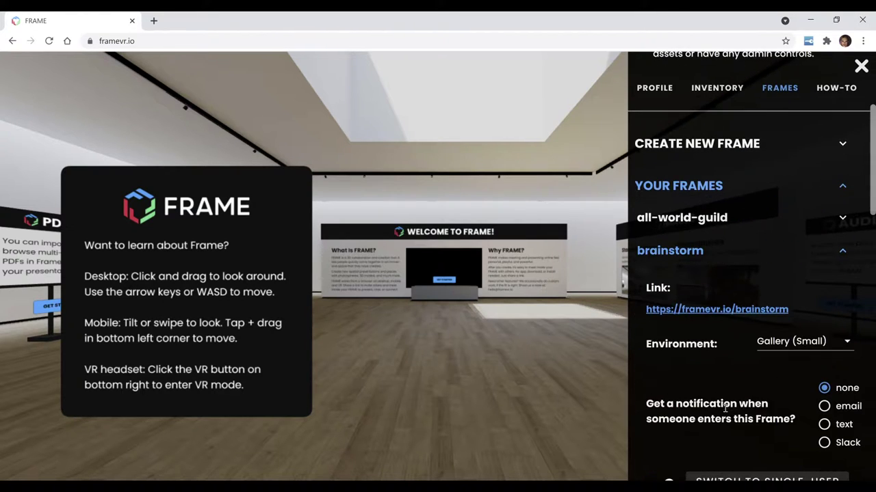
- Open the framevr.io/brainstorm link and connect to the room as an attendee
{"action": "left_click", "coordinate": [708, 310]}
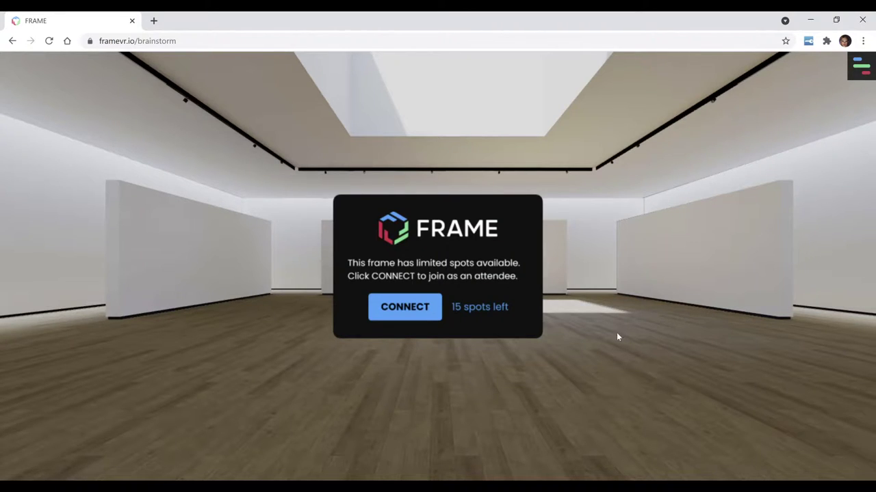
{"action": "left_click", "coordinate": [394, 311]}
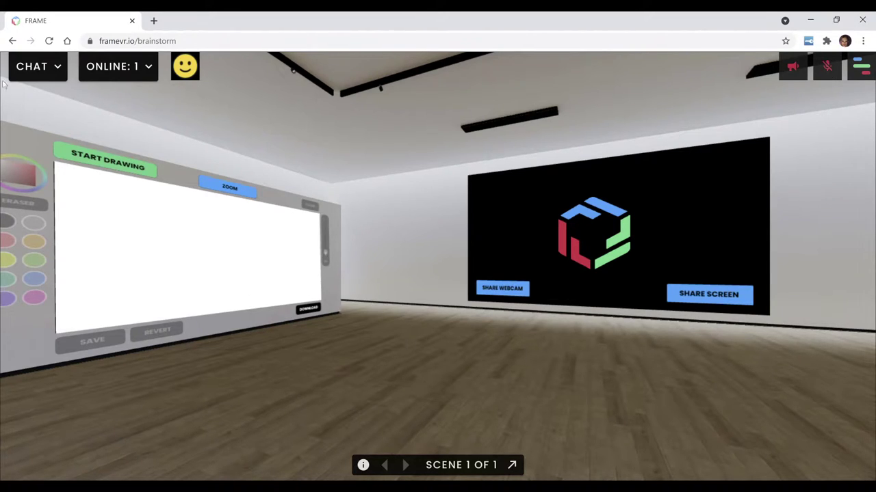
{"action": "left_click", "coordinate": [131, 41]}
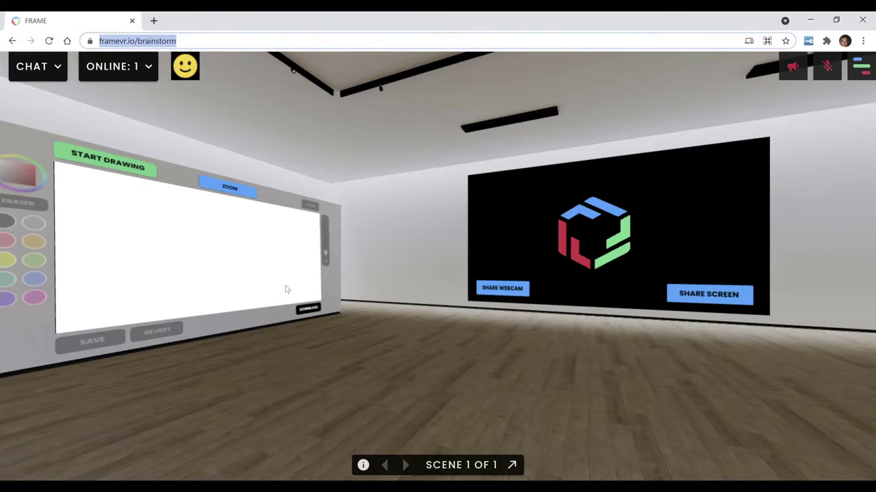
{"action": "left_click", "coordinate": [367, 358]}
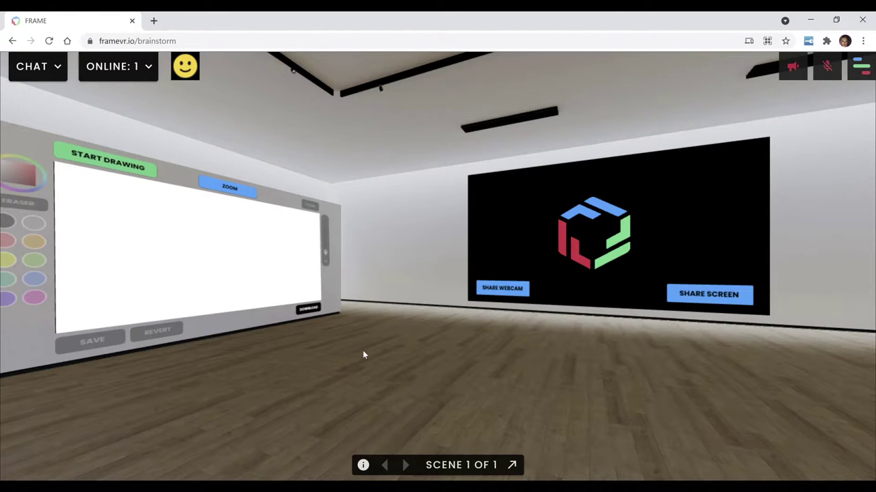
{"action": "key", "text": "Right"}
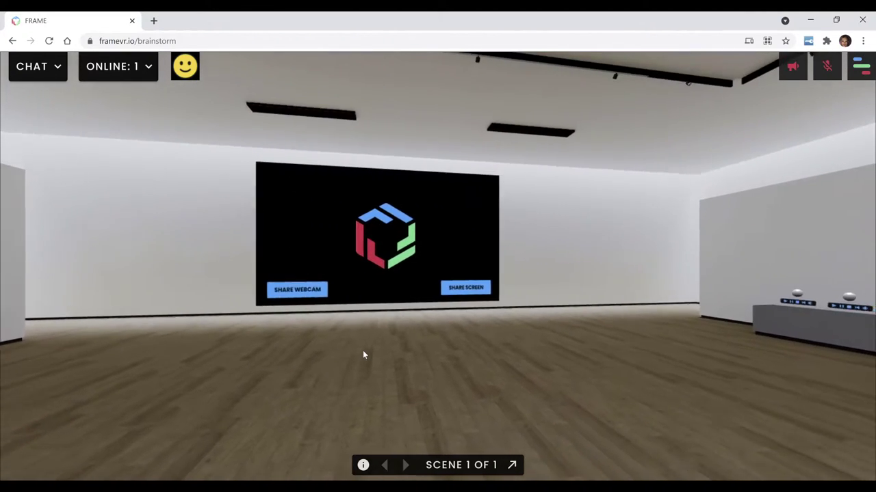
{"action": "key", "text": "Right"}
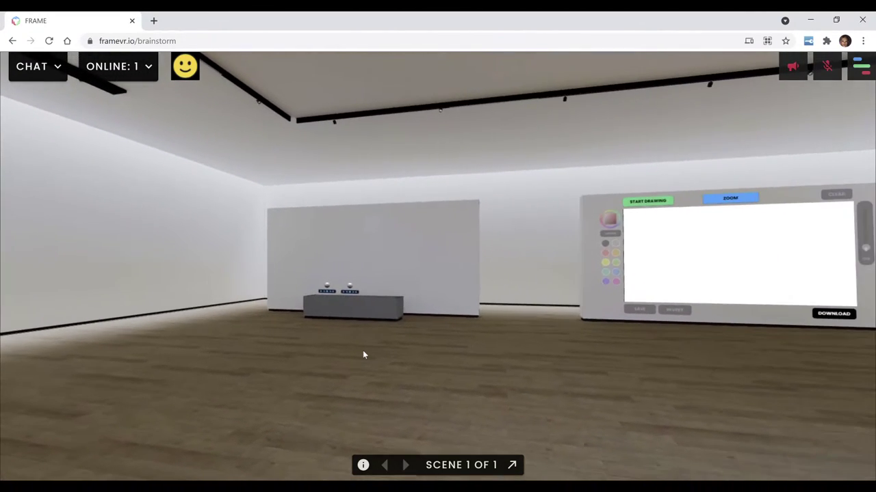
{"action": "key", "text": "Left"}
{"action": "key", "text": "Up"}
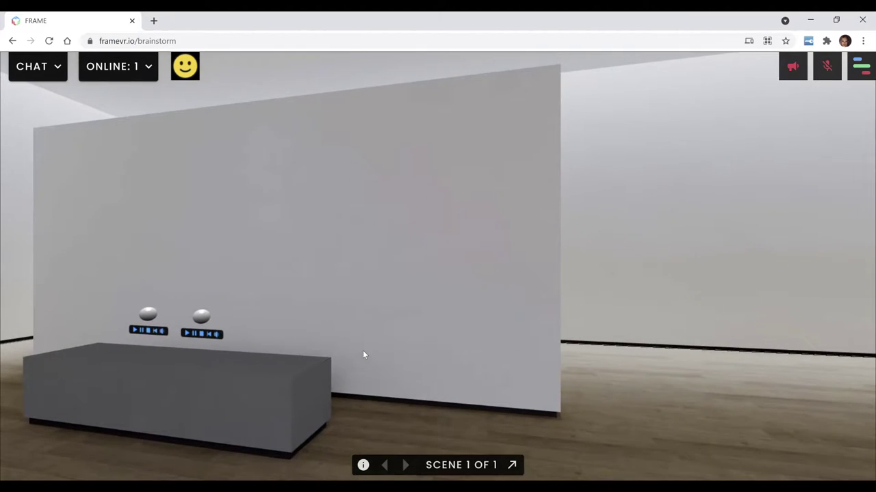
{"action": "key", "text": "Left"}
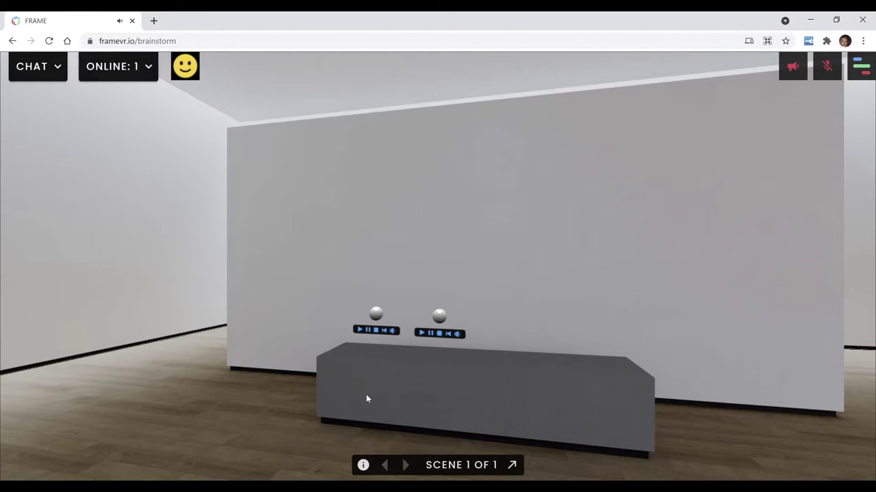
- Walk up to the wall, back away, and turn left to face the logo screen wall
{"action": "key", "text": "w"}
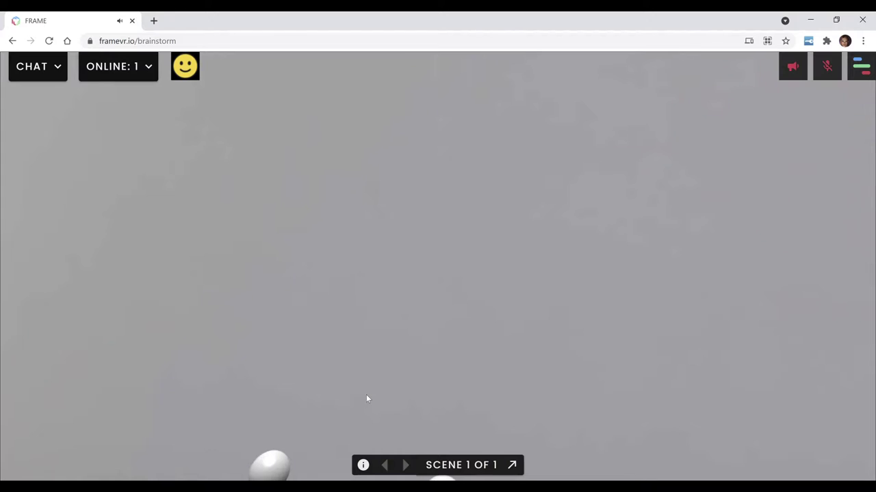
{"action": "key", "text": "s"}
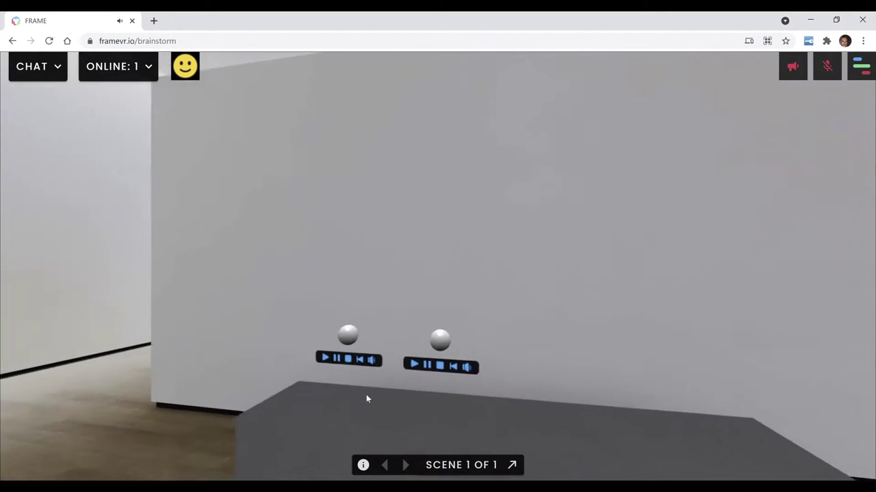
{"action": "key", "text": "s"}
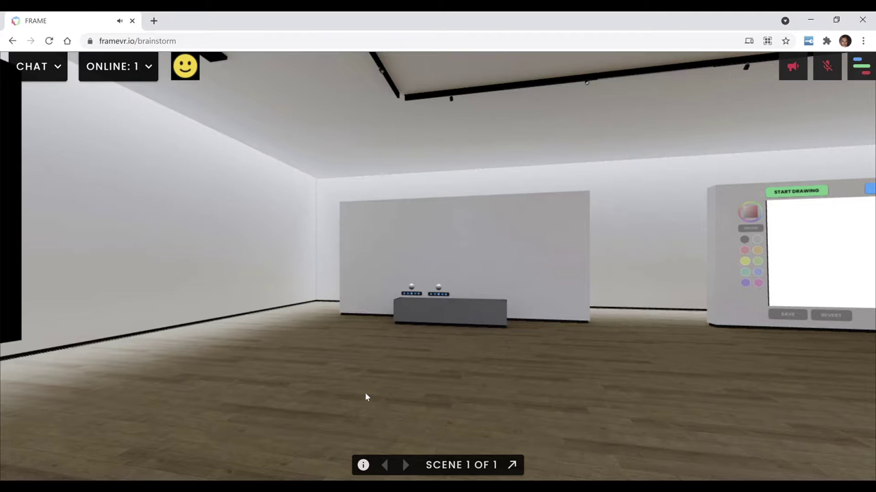
{"action": "key", "text": "a"}
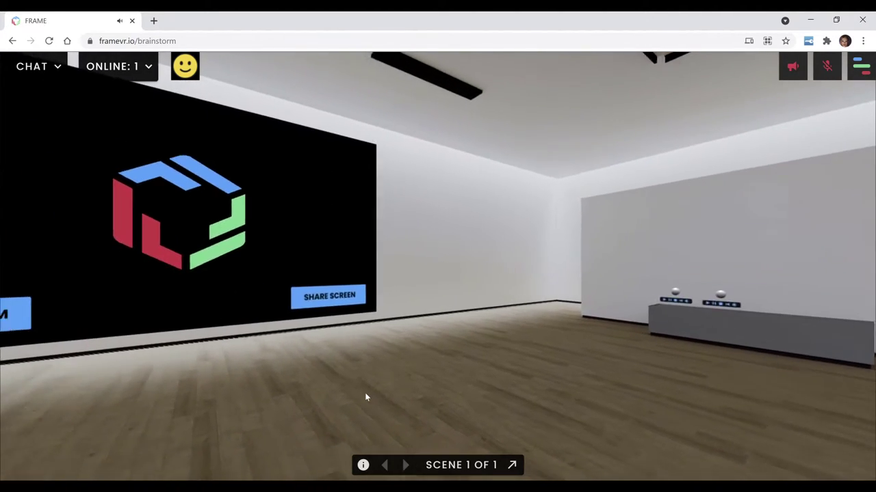
{"action": "key", "text": "a"}
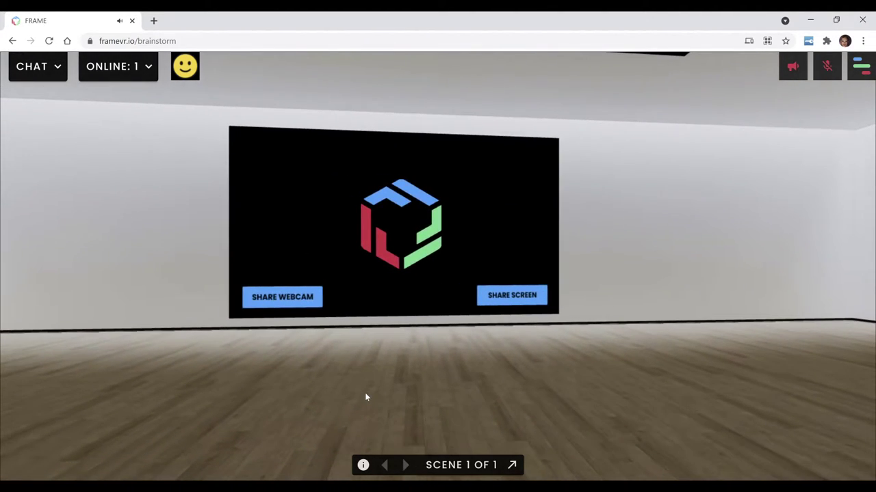
- Turn right and walk forward until the blank whiteboard is squarely in front
{"action": "key", "text": "d"}
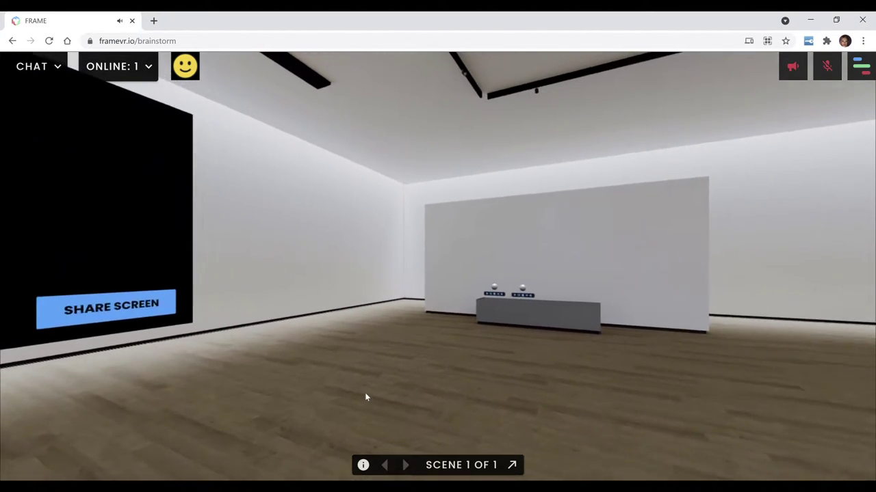
{"action": "key", "text": "d"}
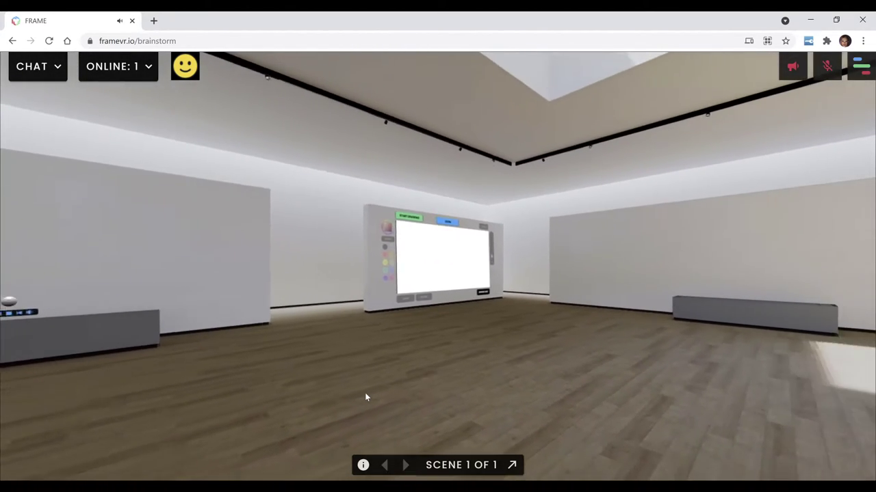
{"action": "key", "text": "d"}
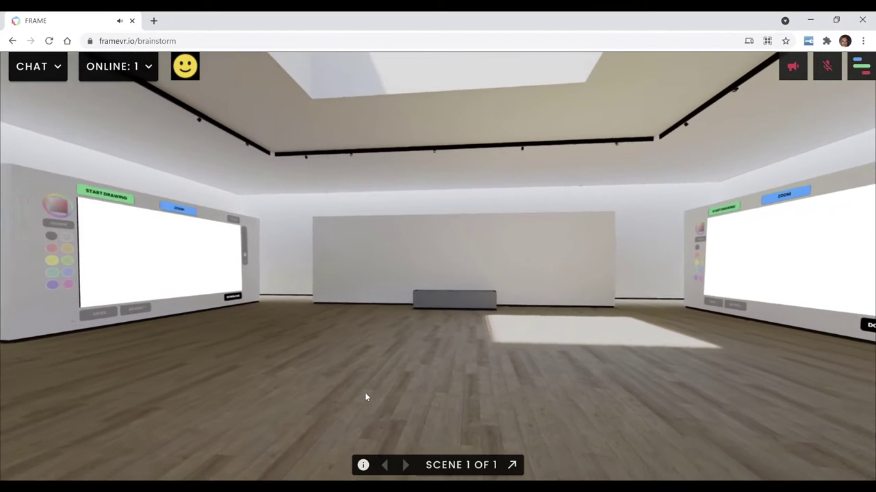
{"action": "key", "text": "d"}
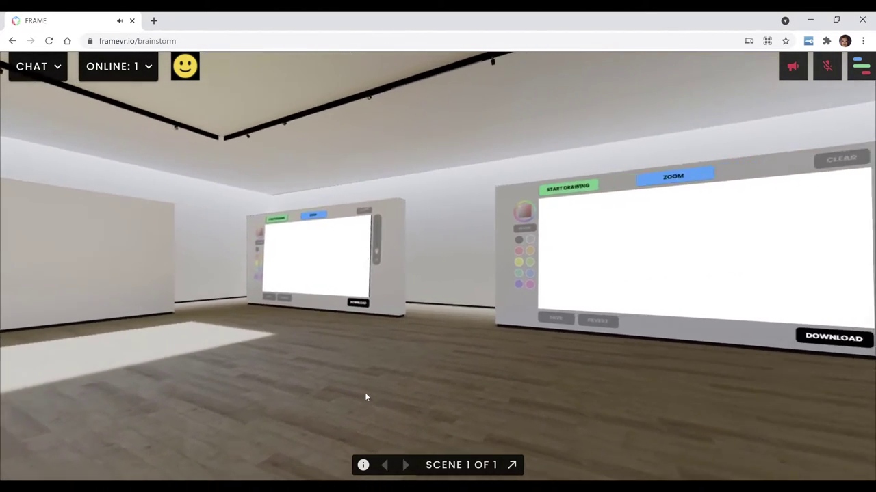
{"action": "key", "text": "d"}
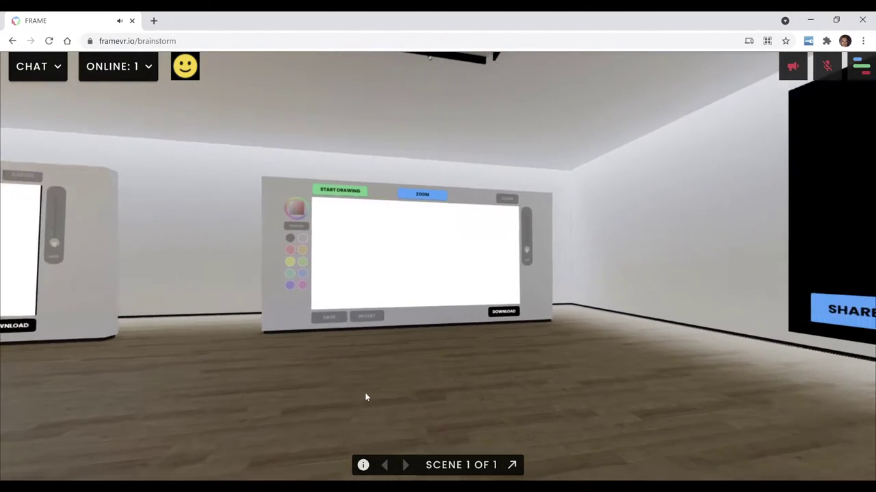
{"action": "key", "text": "d"}
{"action": "key", "text": "w"}
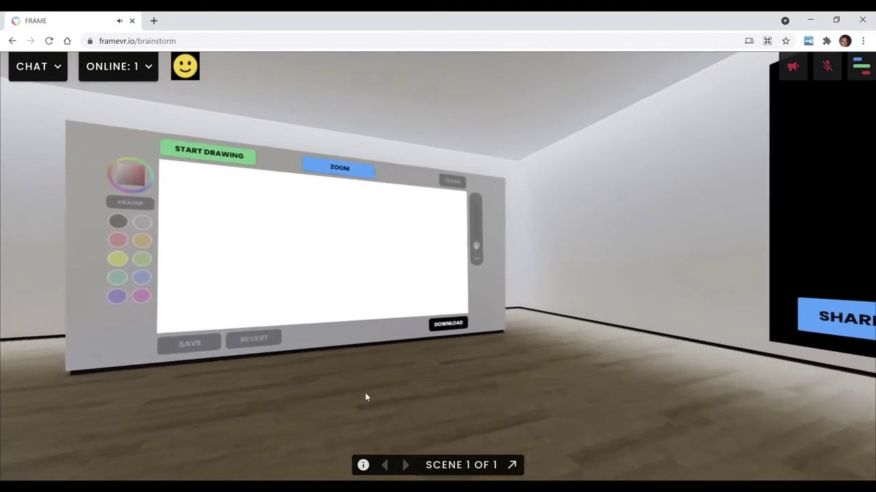
{"action": "key", "text": "w"}
{"action": "key", "text": "a"}
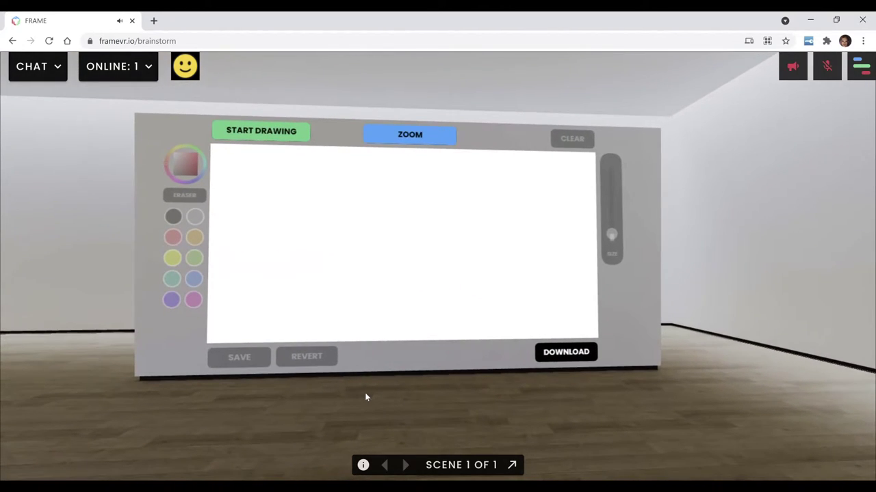
- Draw a black loop on the whiteboard and add a larger green dot inside it
{"action": "left_click", "coordinate": [251, 137]}
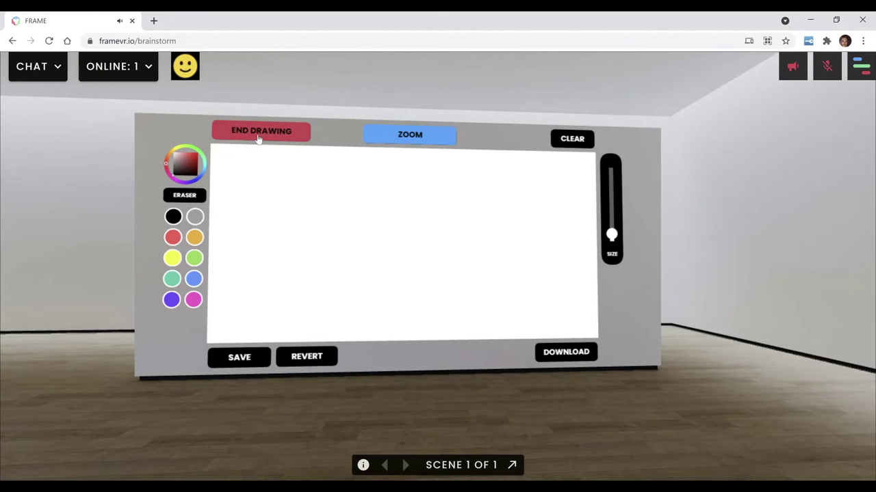
{"action": "left_click", "coordinate": [174, 220]}
{"action": "mouse_move", "coordinate": [285, 185]}
{"action": "left_mouse_down"}
{"action": "mouse_move", "coordinate": [342, 174]}
{"action": "mouse_move", "coordinate": [368, 200]}
{"action": "mouse_move", "coordinate": [387, 299]}
{"action": "mouse_move", "coordinate": [251, 293]}
{"action": "mouse_move", "coordinate": [228, 240]}
{"action": "mouse_move", "coordinate": [263, 188]}
{"action": "mouse_move", "coordinate": [290, 189]}
{"action": "left_mouse_up"}
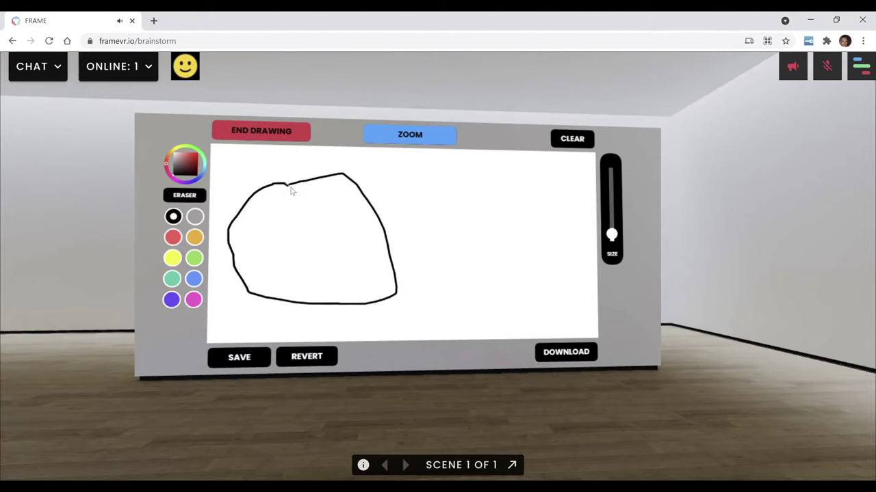
{"action": "left_click", "coordinate": [194, 258]}
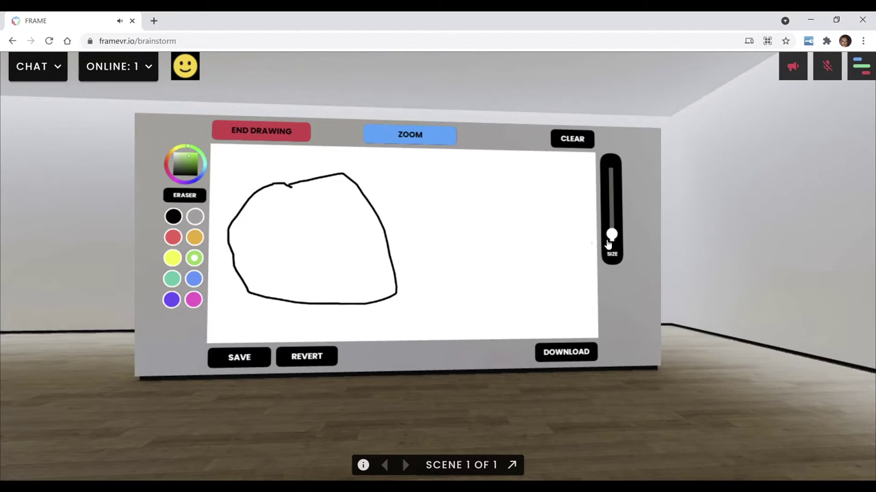
{"action": "left_click_drag", "start_coordinate": [611, 239], "coordinate": [612, 232]}
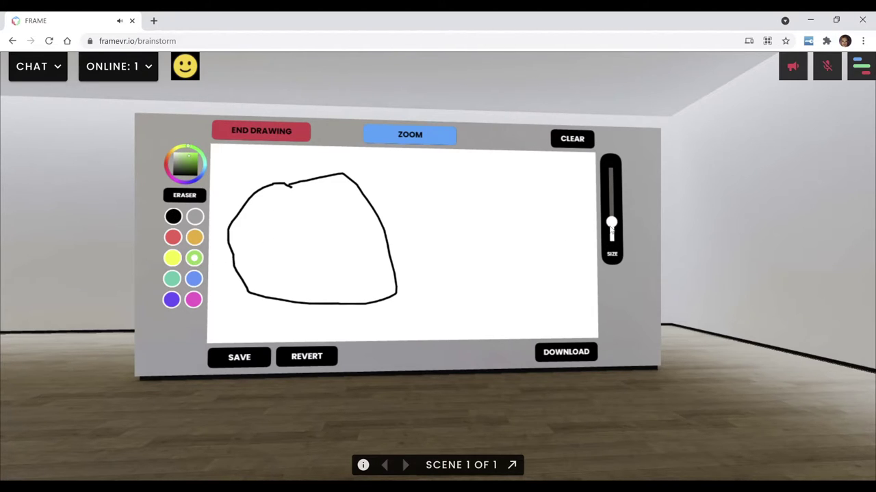
{"action": "left_click", "coordinate": [290, 237]}
- Draw three pink arcs with a smaller brush to the right of the loop
{"action": "left_click", "coordinate": [193, 300]}
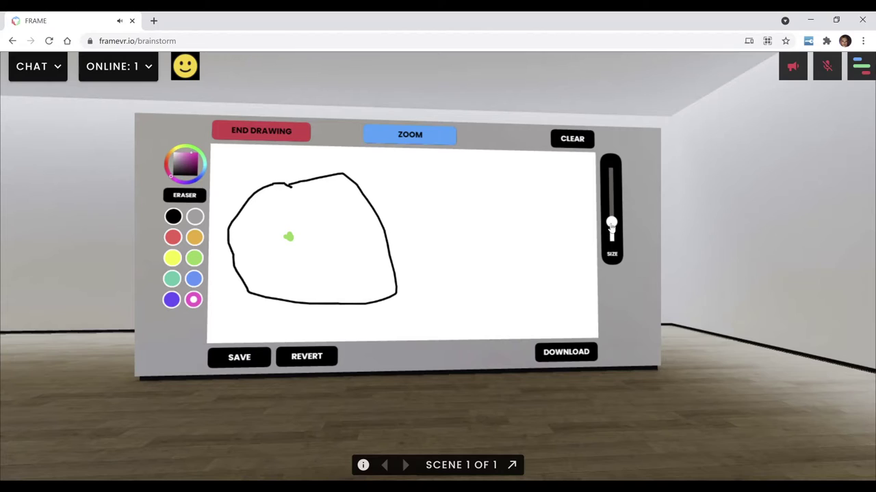
{"action": "left_click", "coordinate": [611, 233]}
{"action": "mouse_move", "coordinate": [344, 161]}
{"action": "left_mouse_down"}
{"action": "mouse_move", "coordinate": [468, 209]}
{"action": "mouse_move", "coordinate": [481, 272]}
{"action": "mouse_move", "coordinate": [468, 297]}
{"action": "mouse_move", "coordinate": [417, 329]}
{"action": "left_mouse_up"}
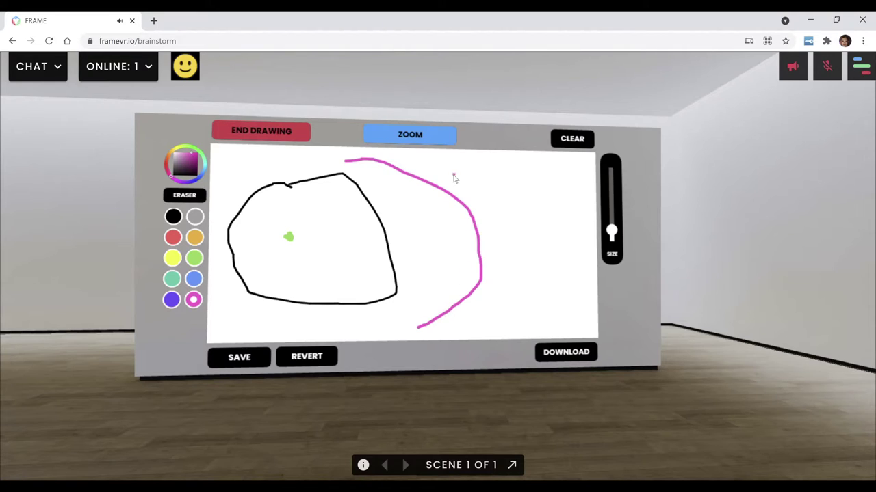
{"action": "mouse_move", "coordinate": [453, 175]}
{"action": "left_mouse_down"}
{"action": "mouse_move", "coordinate": [501, 207]}
{"action": "mouse_move", "coordinate": [523, 274]}
{"action": "mouse_move", "coordinate": [518, 302]}
{"action": "mouse_move", "coordinate": [482, 316]}
{"action": "left_mouse_up"}
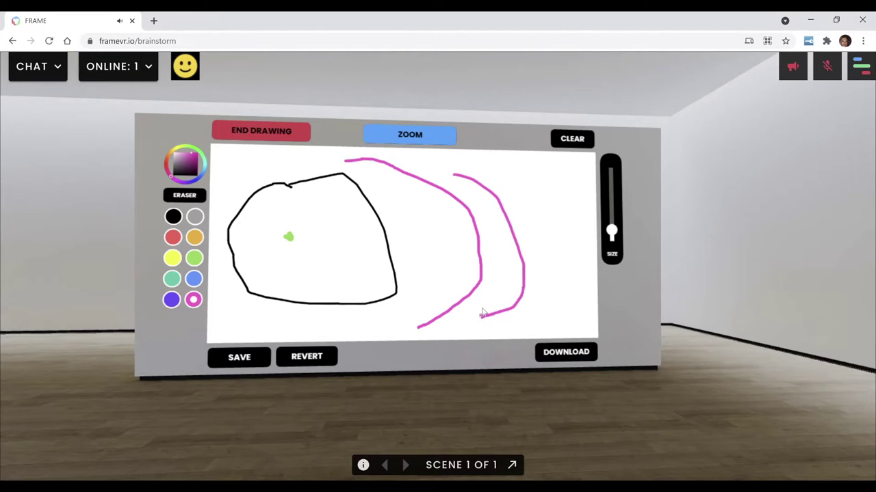
{"action": "mouse_move", "coordinate": [524, 169]}
{"action": "left_mouse_down"}
{"action": "mouse_move", "coordinate": [542, 186]}
{"action": "mouse_move", "coordinate": [560, 263]}
{"action": "mouse_move", "coordinate": [562, 290]}
{"action": "mouse_move", "coordinate": [541, 318]}
{"action": "left_mouse_up"}
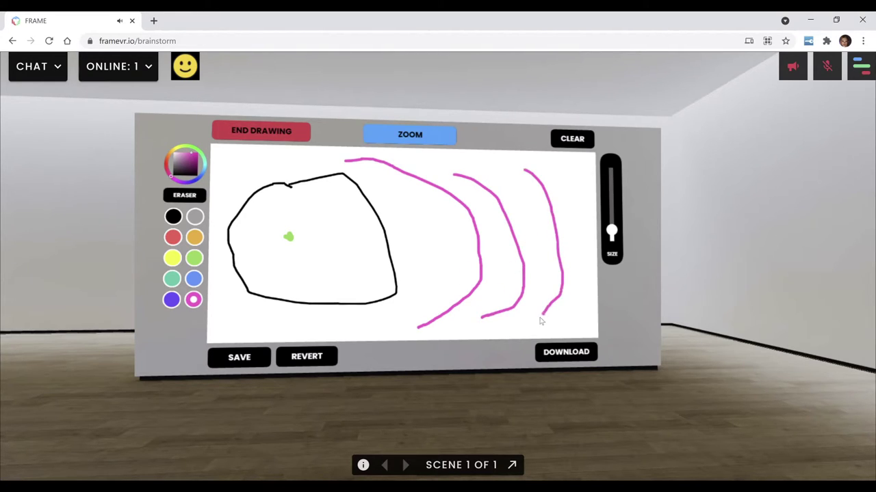
- Erase stripes across the arcs and the loop's bottom, then turn away from the board
{"action": "left_click", "coordinate": [189, 197]}
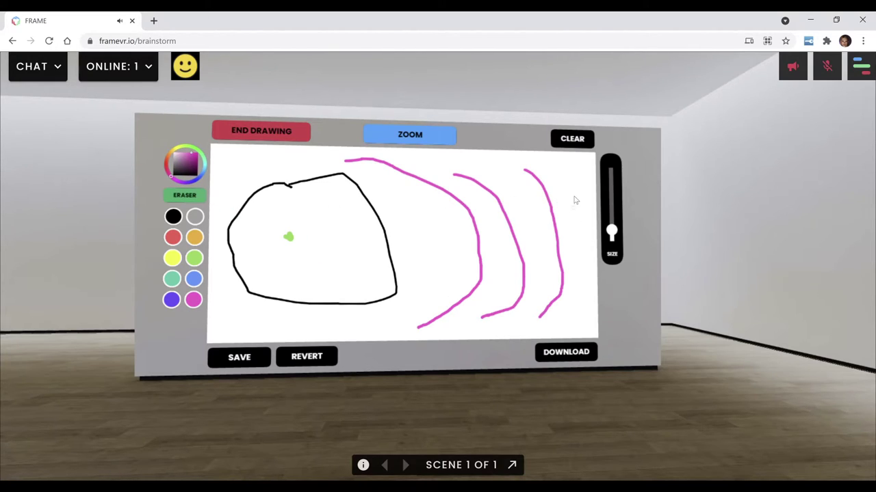
{"action": "left_click_drag", "start_coordinate": [484, 199], "coordinate": [218, 211]}
{"action": "left_click_drag", "start_coordinate": [310, 296], "coordinate": [216, 301]}
{"action": "key", "text": "Up"}
{"action": "key", "text": "Right"}
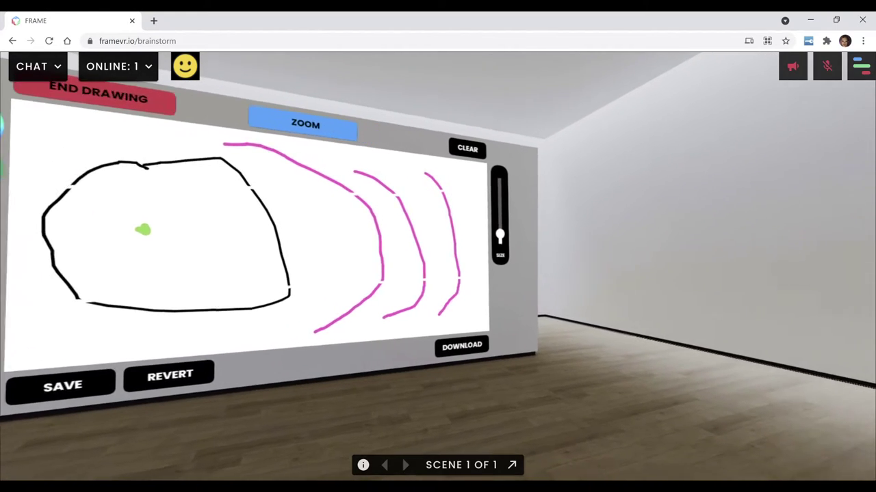
{"action": "key", "text": "Right"}
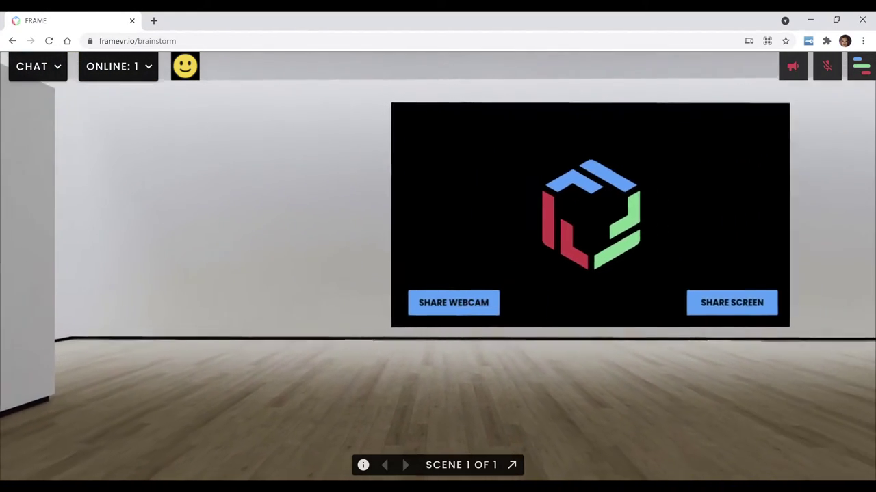
{"action": "key", "text": "Right"}
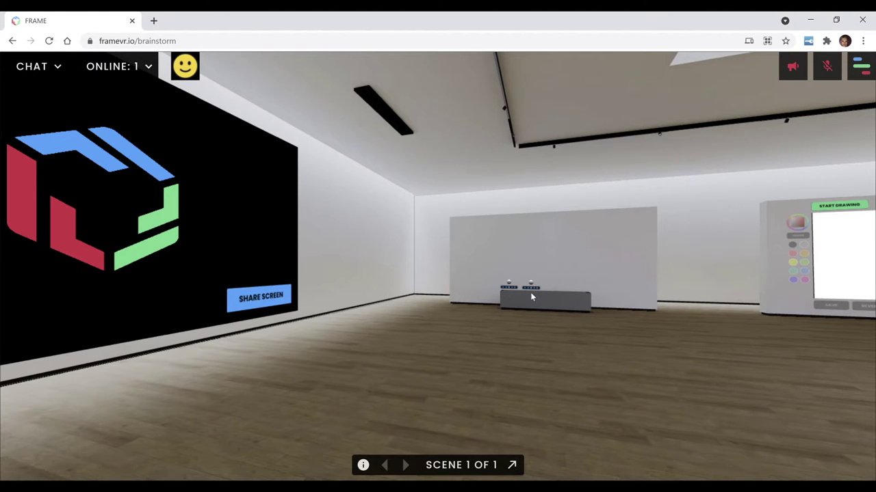
- Turn around the room and walk up to face the second blank whiteboard
{"action": "key", "text": "Up"}
{"action": "key", "text": "Up"}
{"action": "key", "text": "Right"}
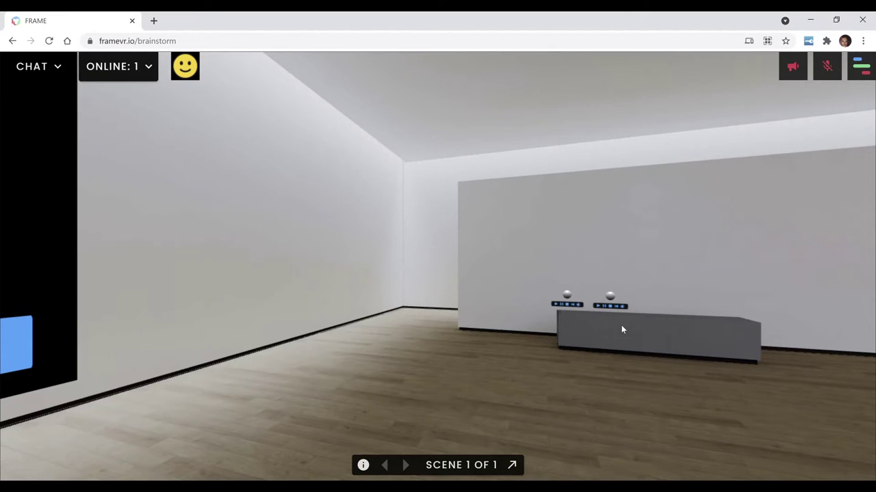
{"action": "key", "text": "Left"}
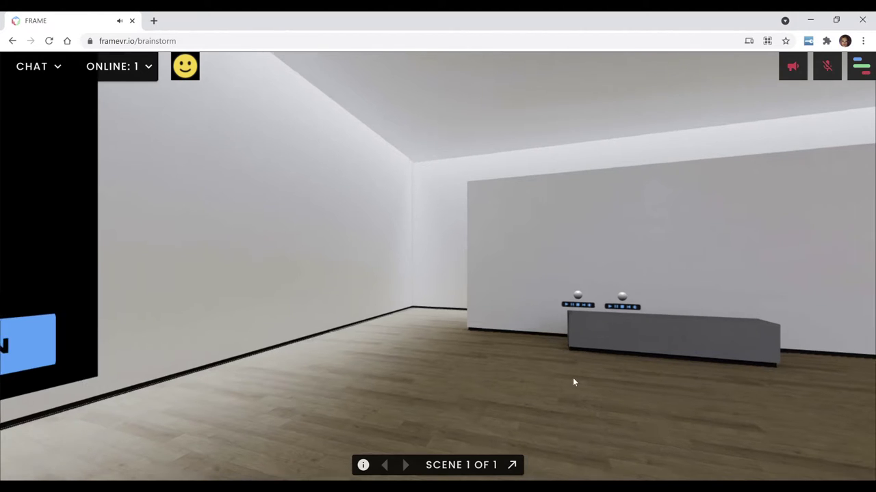
{"action": "key", "text": "Left"}
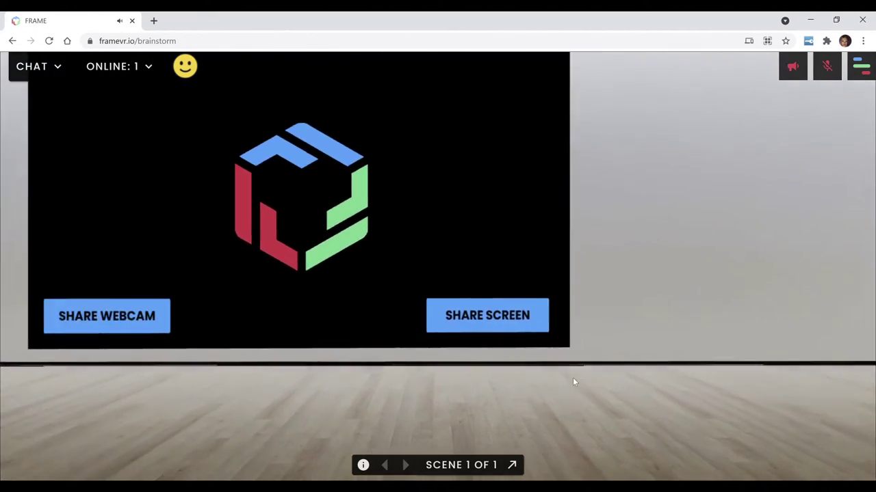
{"action": "key", "text": "Left"}
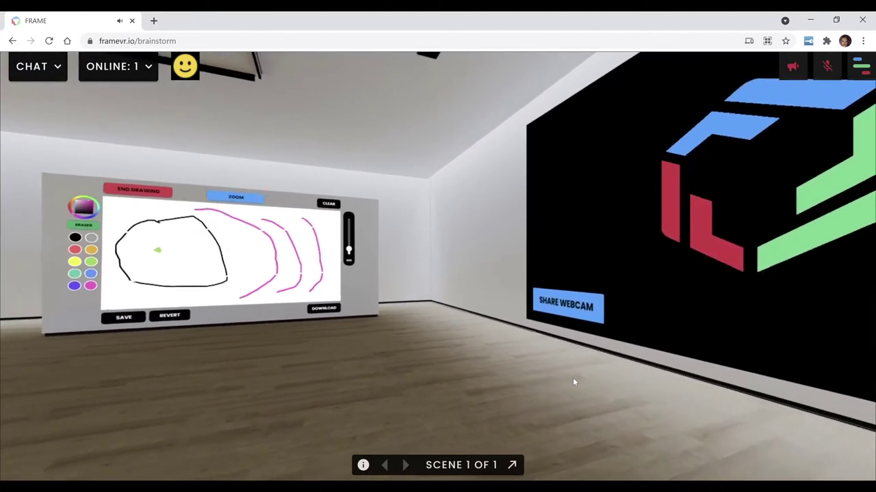
{"action": "key", "text": "Left"}
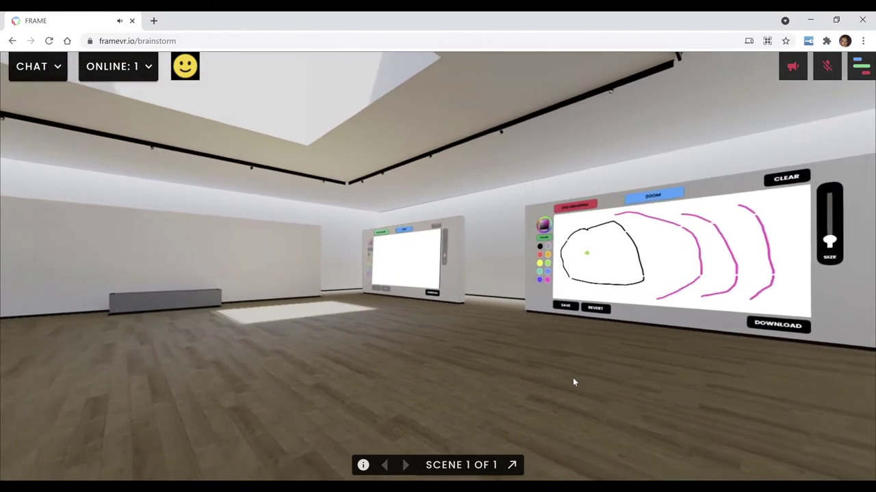
{"action": "key", "text": "Up"}
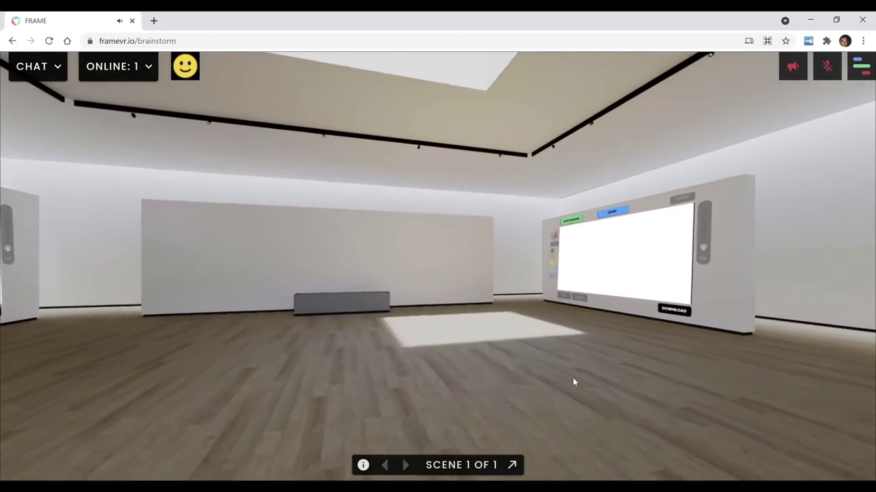
{"action": "key", "text": "Right"}
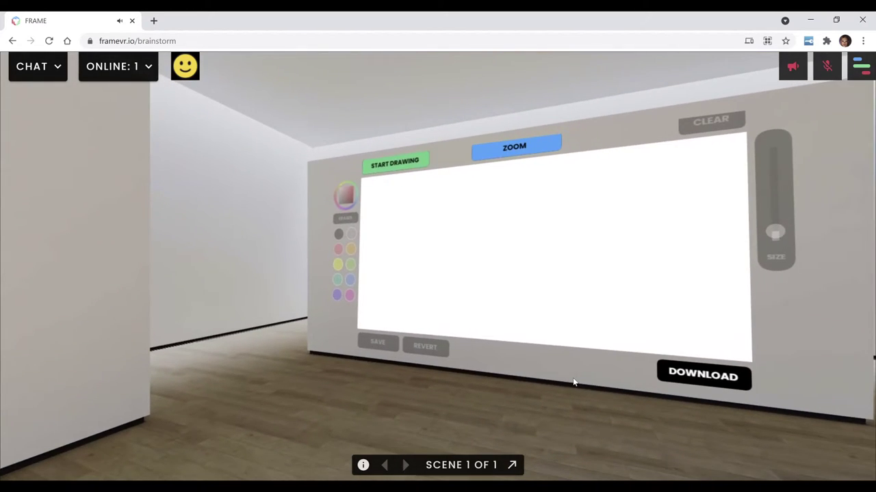
- Open the second whiteboard in full-screen drawing view and draw two red waves
{"action": "left_click", "coordinate": [419, 161]}
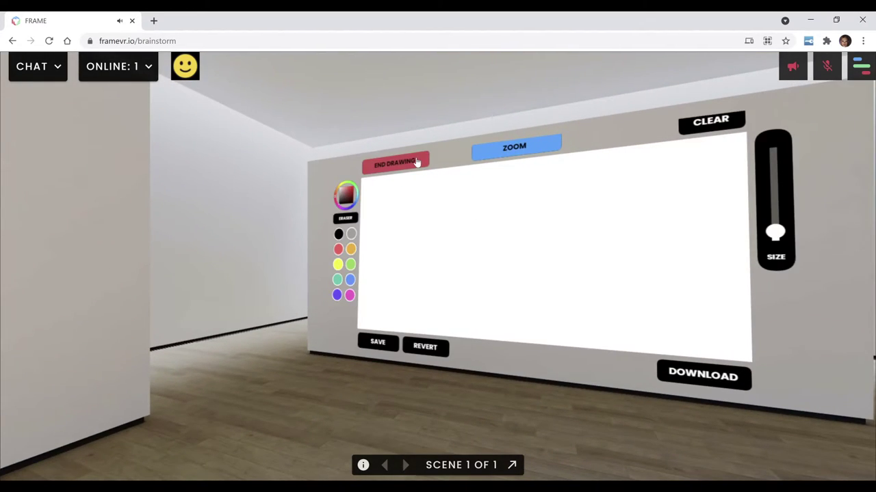
{"action": "left_click", "coordinate": [497, 156]}
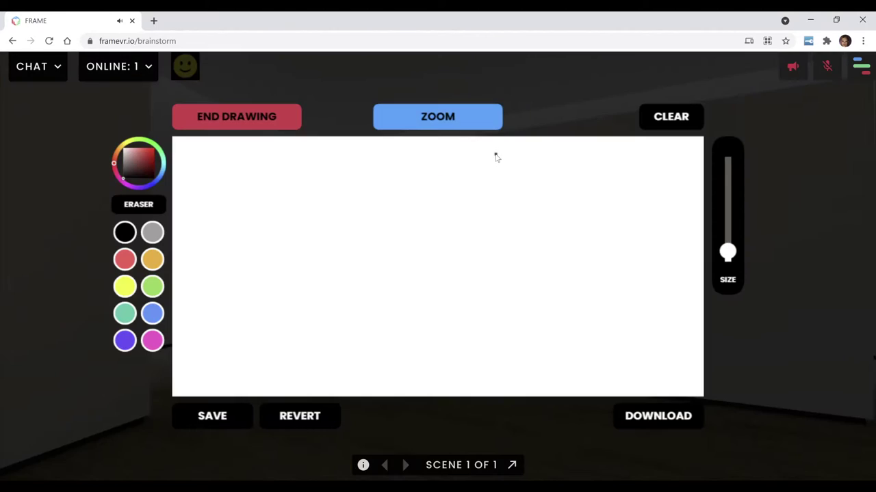
{"action": "left_click", "coordinate": [126, 260]}
{"action": "mouse_move", "coordinate": [256, 278]}
{"action": "left_mouse_down"}
{"action": "mouse_move", "coordinate": [316, 202]}
{"action": "mouse_move", "coordinate": [379, 207]}
{"action": "mouse_move", "coordinate": [427, 289]}
{"action": "mouse_move", "coordinate": [480, 305]}
{"action": "mouse_move", "coordinate": [532, 279]}
{"action": "mouse_move", "coordinate": [565, 218]}
{"action": "left_mouse_up"}
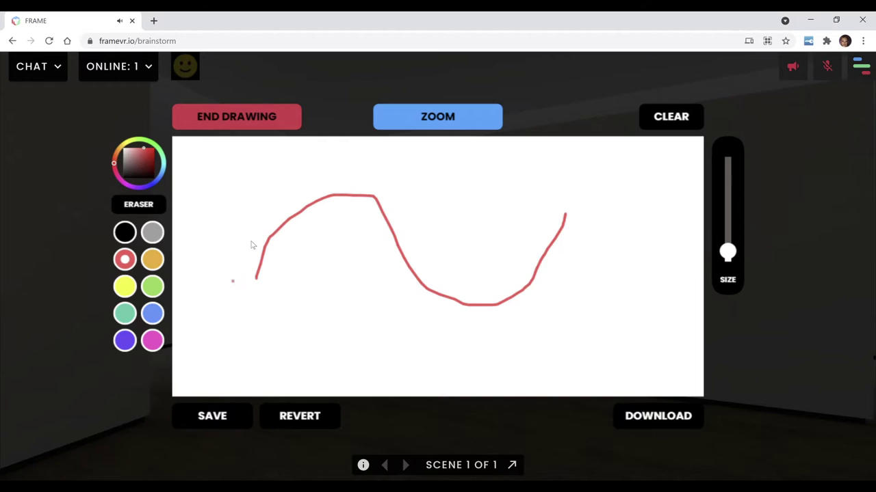
{"action": "mouse_move", "coordinate": [232, 279]}
{"action": "left_mouse_down"}
{"action": "mouse_move", "coordinate": [364, 187]}
{"action": "mouse_move", "coordinate": [449, 286]}
{"action": "mouse_move", "coordinate": [508, 257]}
{"action": "mouse_move", "coordinate": [534, 199]}
{"action": "left_mouse_up"}
- Trace a thicker light-green stroke inside the red curve
{"action": "left_click", "coordinate": [153, 288]}
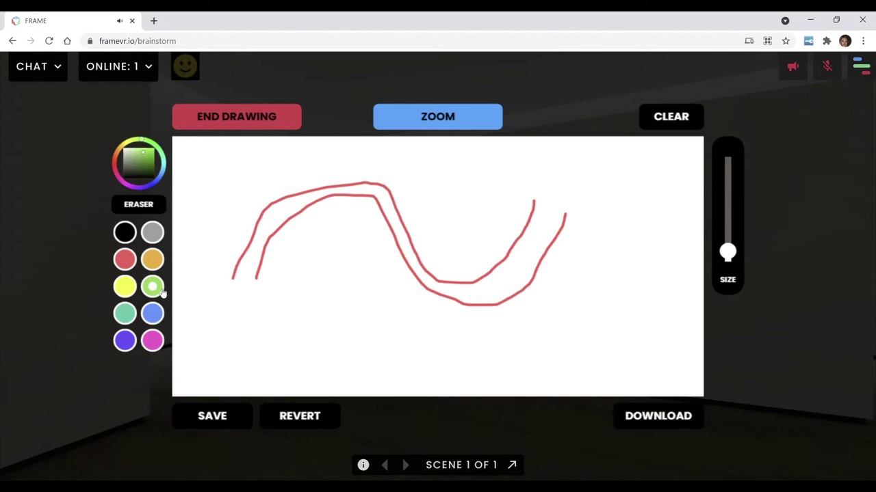
{"action": "left_click_drag", "start_coordinate": [729, 254], "coordinate": [729, 240]}
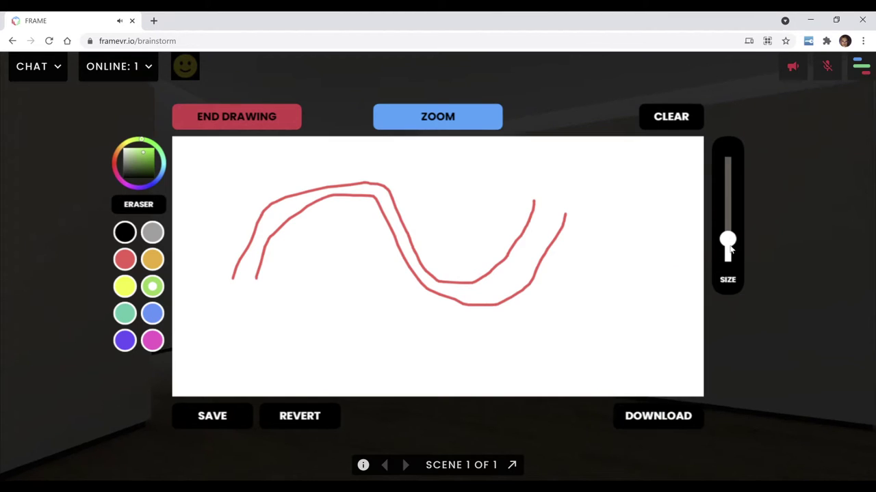
{"action": "mouse_move", "coordinate": [248, 274]}
{"action": "left_mouse_down"}
{"action": "mouse_move", "coordinate": [289, 213]}
{"action": "mouse_move", "coordinate": [368, 195]}
{"action": "mouse_move", "coordinate": [468, 305]}
{"action": "mouse_move", "coordinate": [518, 284]}
{"action": "mouse_move", "coordinate": [558, 198]}
{"action": "left_mouse_up"}
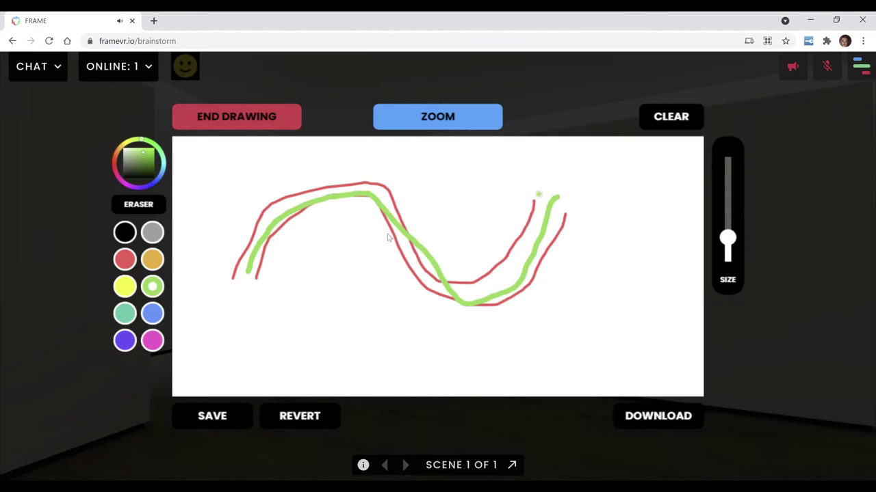
{"action": "left_click", "coordinate": [126, 346]}
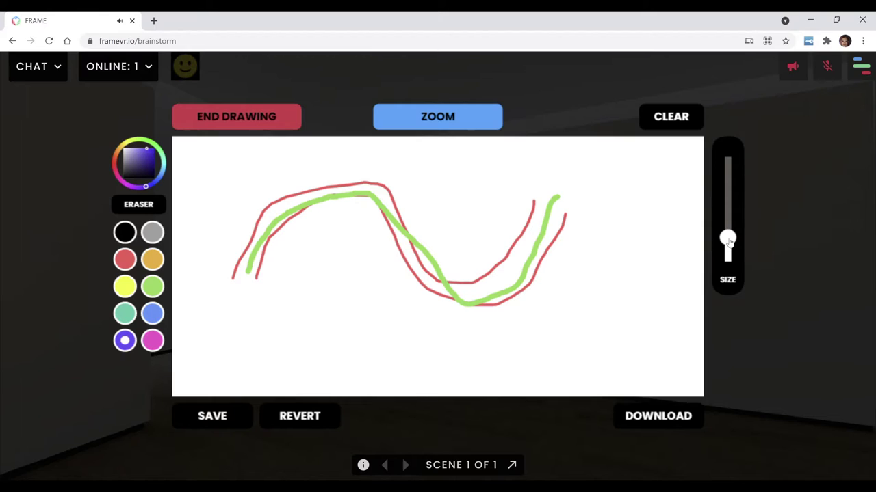
- Thicken the brush and draw purple lines framing the left, bottom, top and right of the curves
{"action": "left_click_drag", "start_coordinate": [727, 240], "coordinate": [727, 202]}
{"action": "left_click_drag", "start_coordinate": [199, 171], "coordinate": [194, 264]}
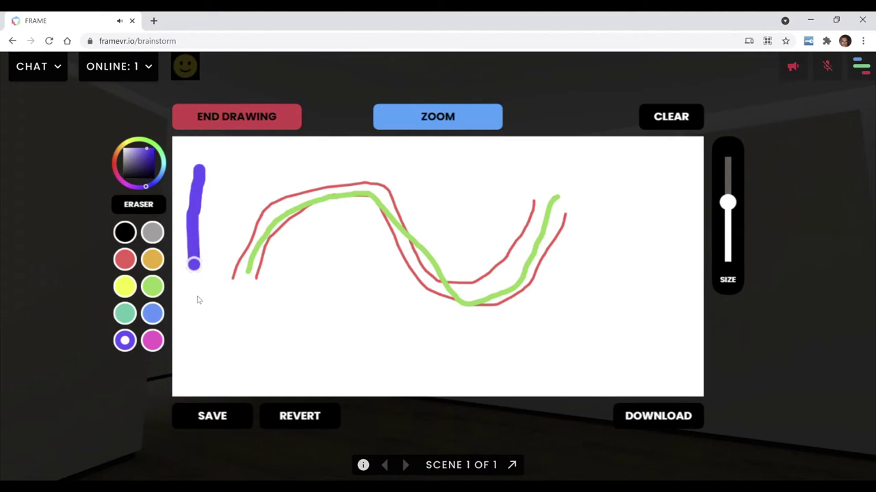
{"action": "mouse_move", "coordinate": [197, 300]}
{"action": "left_mouse_down"}
{"action": "mouse_move", "coordinate": [202, 384]}
{"action": "mouse_move", "coordinate": [425, 373]}
{"action": "left_mouse_up"}
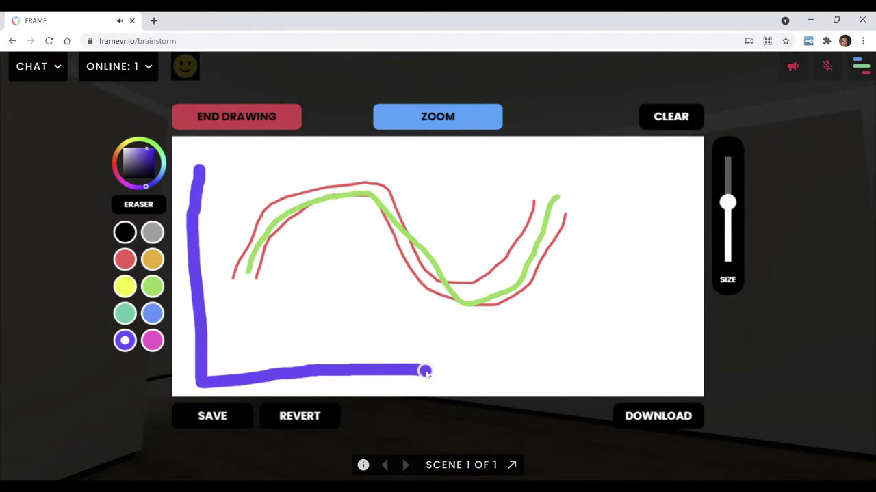
{"action": "left_click_drag", "start_coordinate": [266, 145], "coordinate": [268, 178]}
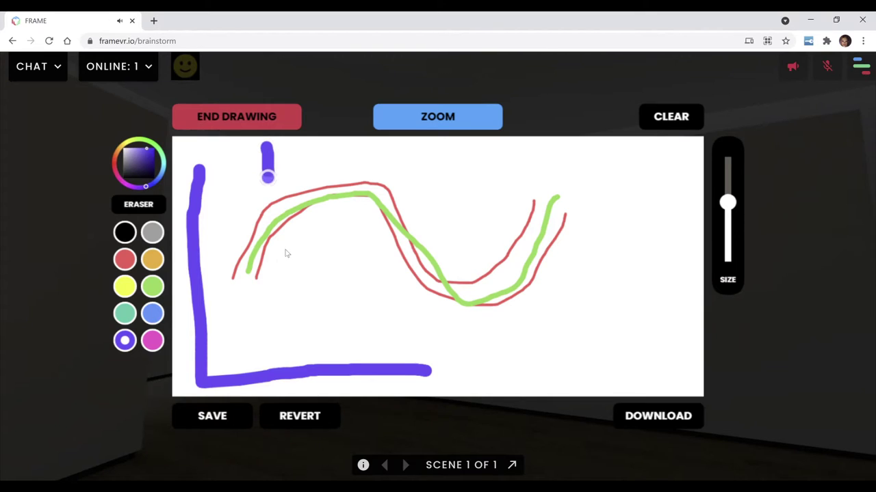
{"action": "mouse_move", "coordinate": [285, 278]}
{"action": "left_mouse_down"}
{"action": "mouse_move", "coordinate": [285, 317]}
{"action": "mouse_move", "coordinate": [296, 330]}
{"action": "mouse_move", "coordinate": [441, 335]}
{"action": "left_mouse_up"}
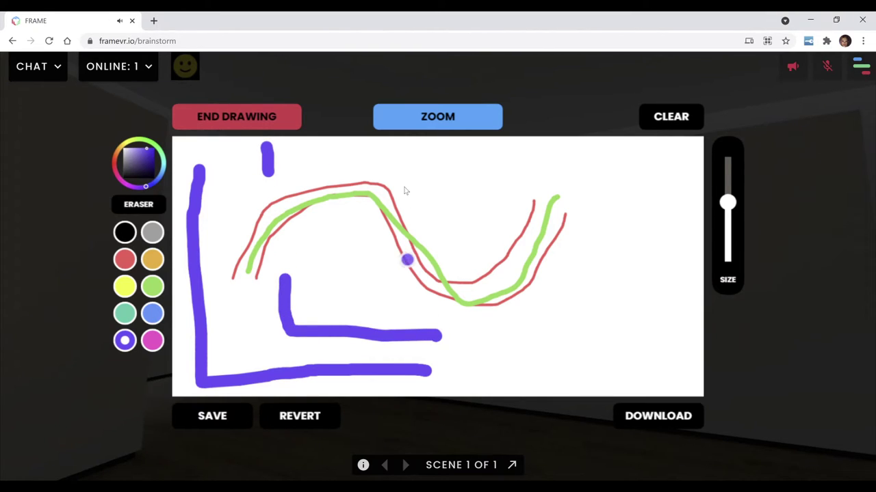
{"action": "left_click_drag", "start_coordinate": [358, 146], "coordinate": [360, 164]}
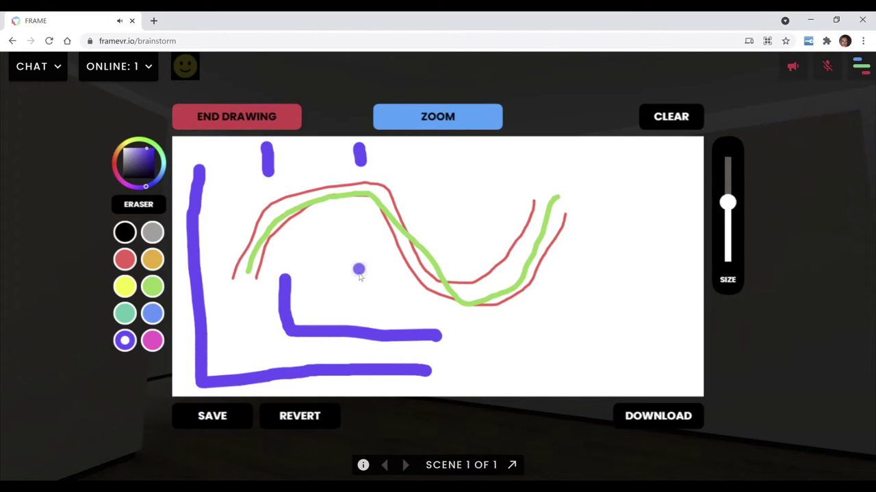
{"action": "mouse_move", "coordinate": [359, 269]}
{"action": "left_mouse_down"}
{"action": "mouse_move", "coordinate": [372, 289]}
{"action": "mouse_move", "coordinate": [412, 299]}
{"action": "left_mouse_up"}
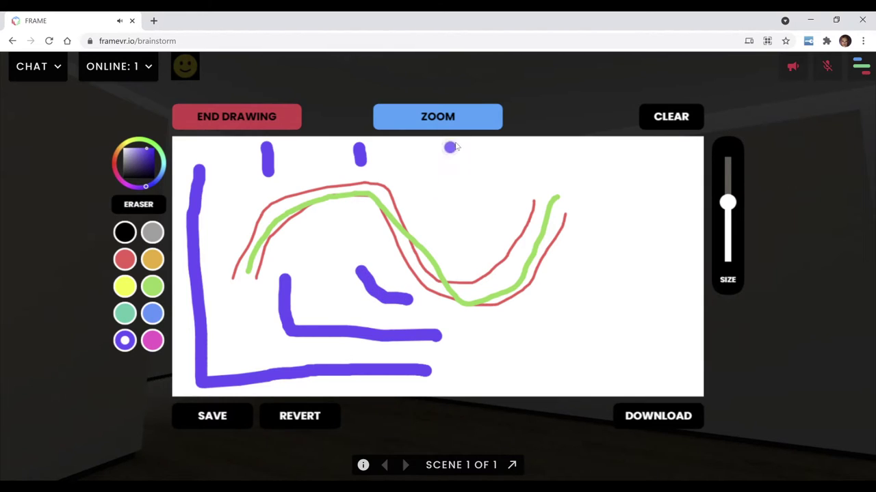
{"action": "mouse_move", "coordinate": [455, 147]}
{"action": "left_mouse_down"}
{"action": "mouse_move", "coordinate": [682, 156]}
{"action": "mouse_move", "coordinate": [676, 178]}
{"action": "mouse_move", "coordinate": [701, 357]}
{"action": "left_mouse_up"}
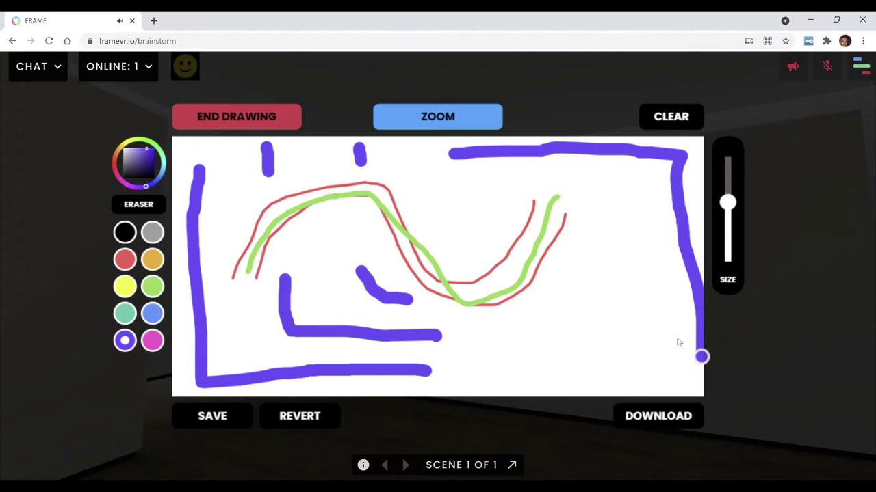
{"action": "mouse_move", "coordinate": [562, 185]}
{"action": "left_mouse_down"}
{"action": "mouse_move", "coordinate": [620, 180]}
{"action": "mouse_move", "coordinate": [635, 328]}
{"action": "left_mouse_up"}
{"action": "mouse_move", "coordinate": [563, 299]}
{"action": "left_mouse_down"}
{"action": "mouse_move", "coordinate": [586, 299]}
{"action": "mouse_move", "coordinate": [593, 327]}
{"action": "left_mouse_up"}
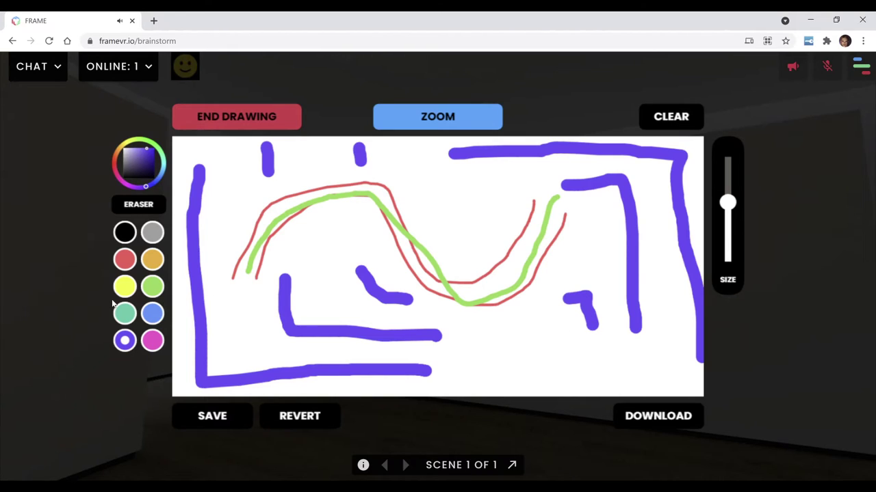
- Paint four short vertical orange strokes below the curve
{"action": "left_click", "coordinate": [152, 260]}
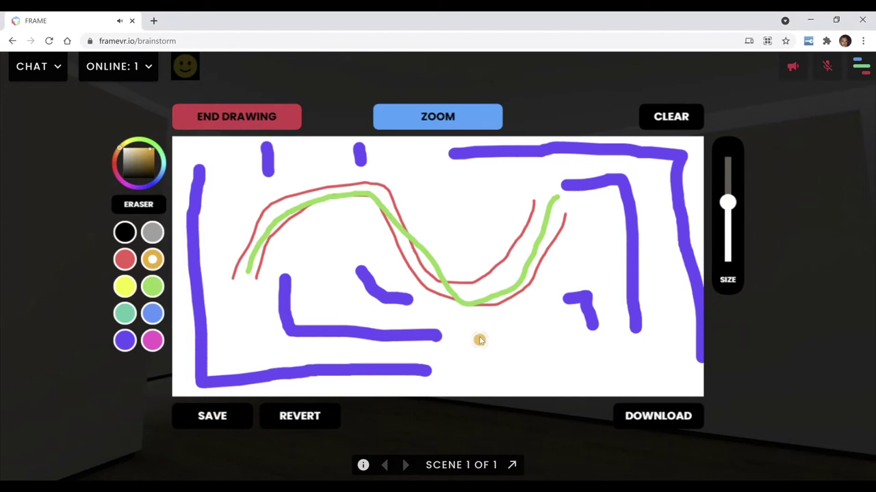
{"action": "left_click_drag", "start_coordinate": [478, 331], "coordinate": [478, 375]}
{"action": "left_click_drag", "start_coordinate": [518, 324], "coordinate": [520, 373]}
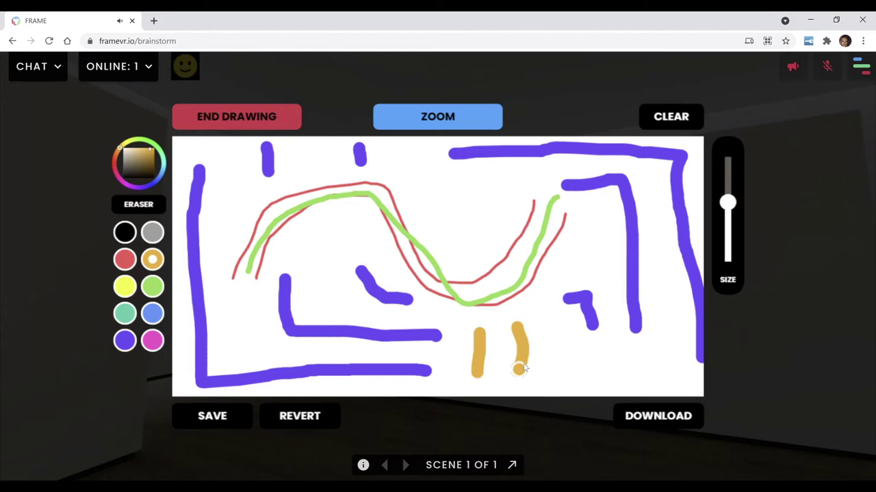
{"action": "left_click_drag", "start_coordinate": [567, 323], "coordinate": [568, 373]}
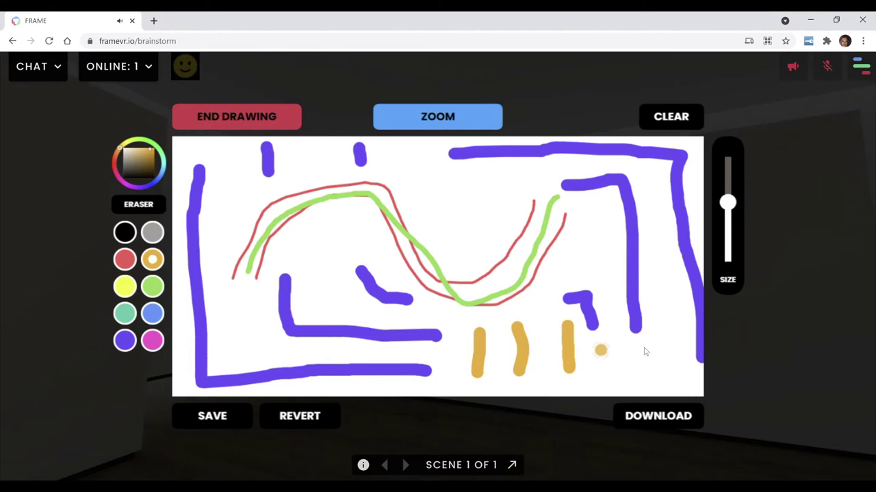
{"action": "left_click_drag", "start_coordinate": [620, 333], "coordinate": [621, 373]}
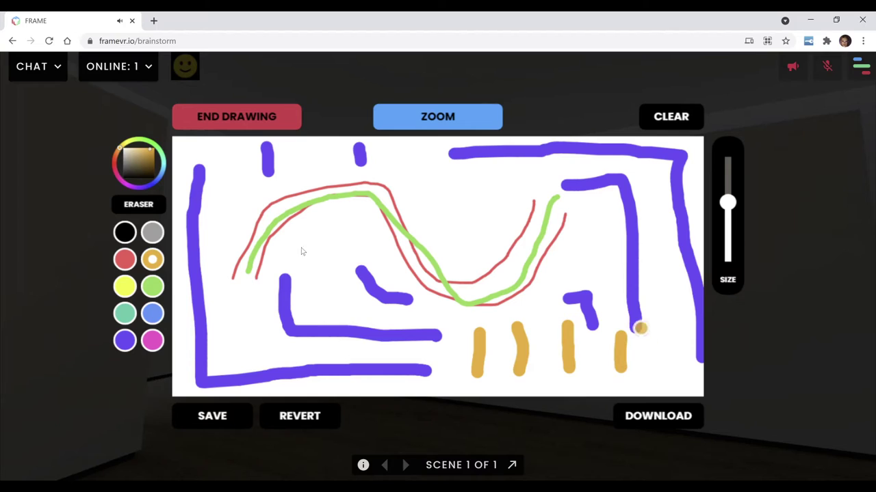
{"action": "left_click", "coordinate": [136, 206]}
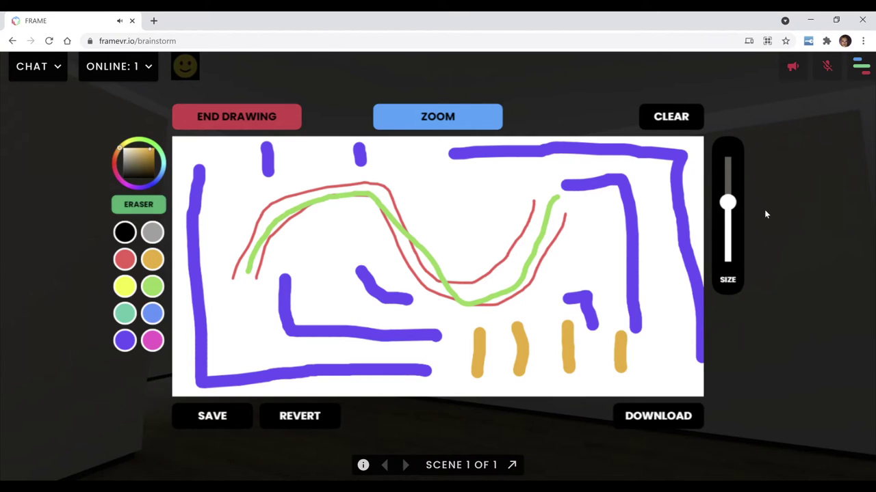
- Thin the eraser and cut diagonal gaps through the top and right purple lines
{"action": "left_click_drag", "start_coordinate": [728, 202], "coordinate": [727, 255]}
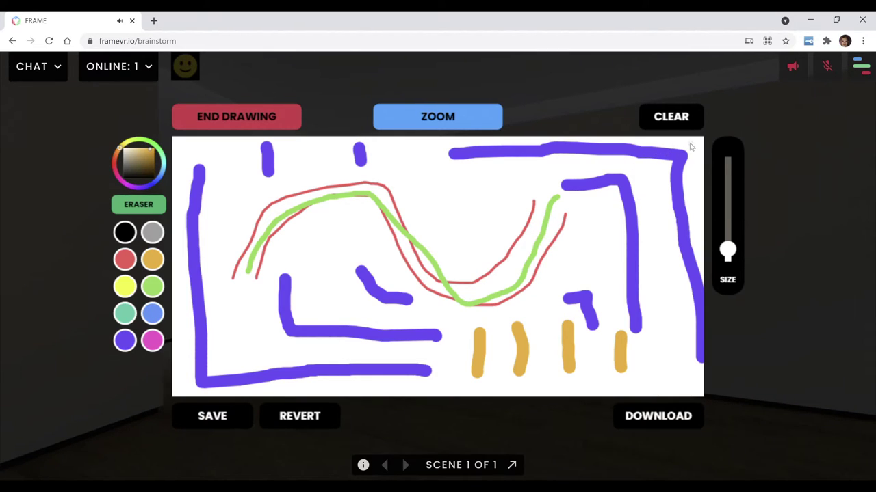
{"action": "left_click_drag", "start_coordinate": [685, 146], "coordinate": [601, 221]}
{"action": "left_click_drag", "start_coordinate": [695, 190], "coordinate": [615, 257]}
{"action": "left_click_drag", "start_coordinate": [701, 255], "coordinate": [630, 293]}
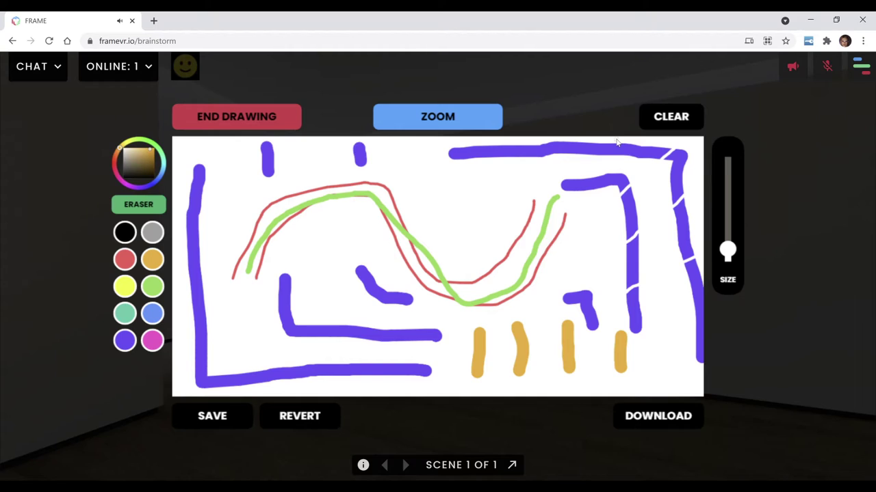
{"action": "left_click_drag", "start_coordinate": [602, 151], "coordinate": [564, 183]}
{"action": "left_click_drag", "start_coordinate": [705, 323], "coordinate": [721, 316]}
- Cut gaps through the left and bottom purple lines, then download the board as a PNG
{"action": "left_click_drag", "start_coordinate": [186, 307], "coordinate": [257, 387]}
{"action": "left_click_drag", "start_coordinate": [301, 359], "coordinate": [337, 393]}
{"action": "mouse_move", "coordinate": [360, 323]}
{"action": "left_mouse_down"}
{"action": "mouse_move", "coordinate": [416, 374]}
{"action": "mouse_move", "coordinate": [441, 383]}
{"action": "left_mouse_up"}
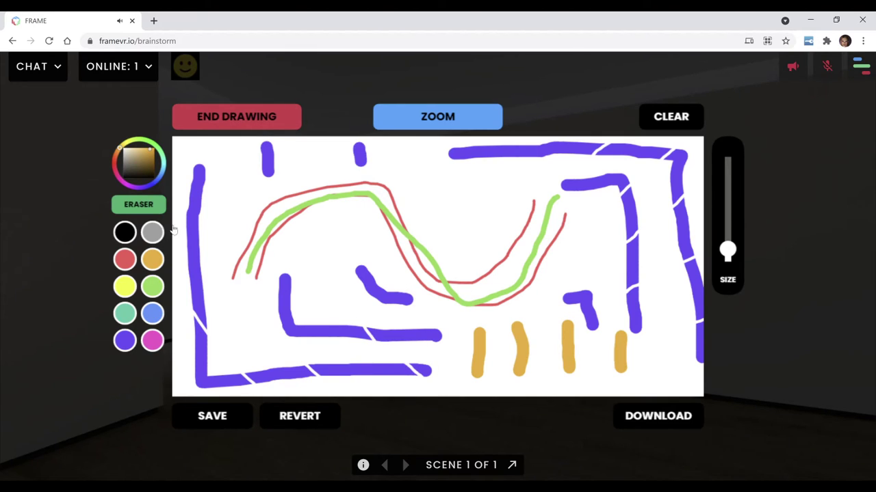
{"action": "left_click_drag", "start_coordinate": [191, 216], "coordinate": [199, 236]}
{"action": "left_click", "coordinate": [667, 418]}
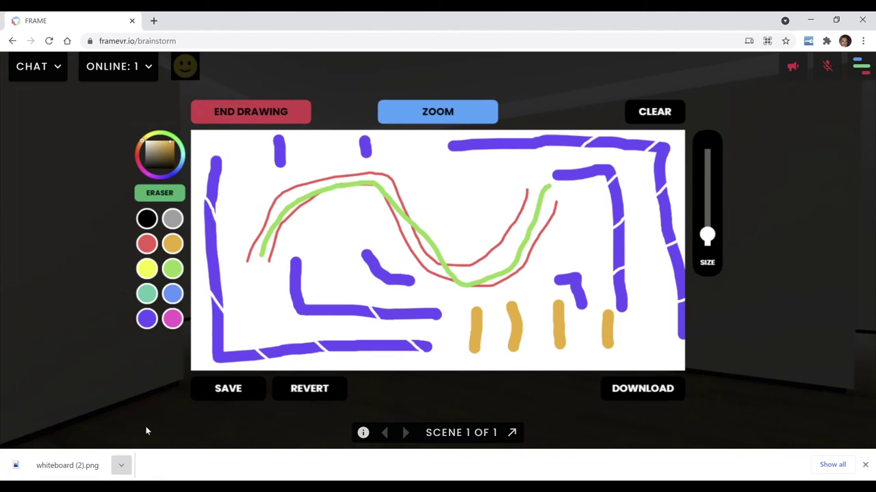
- Open the downloaded whiteboard (2).png to confirm it matches the board, then return to FrameVR
{"action": "left_click", "coordinate": [67, 465]}
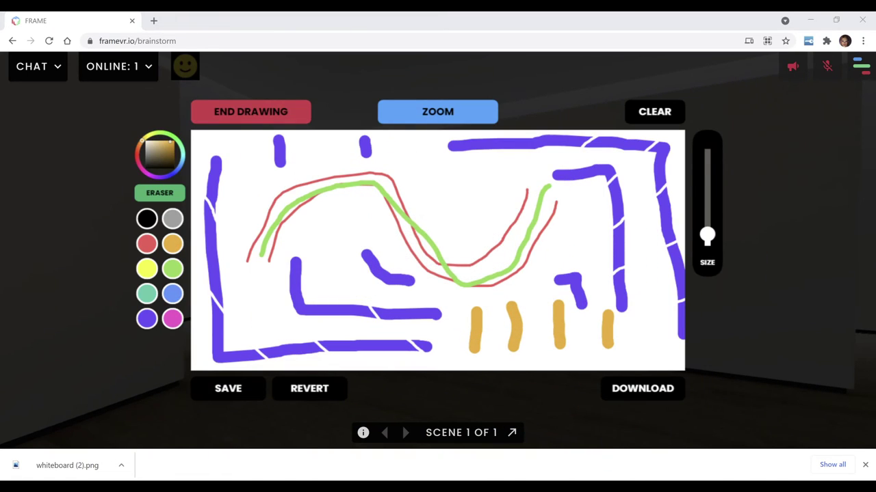
{"action": "left_click", "coordinate": [658, 19]}
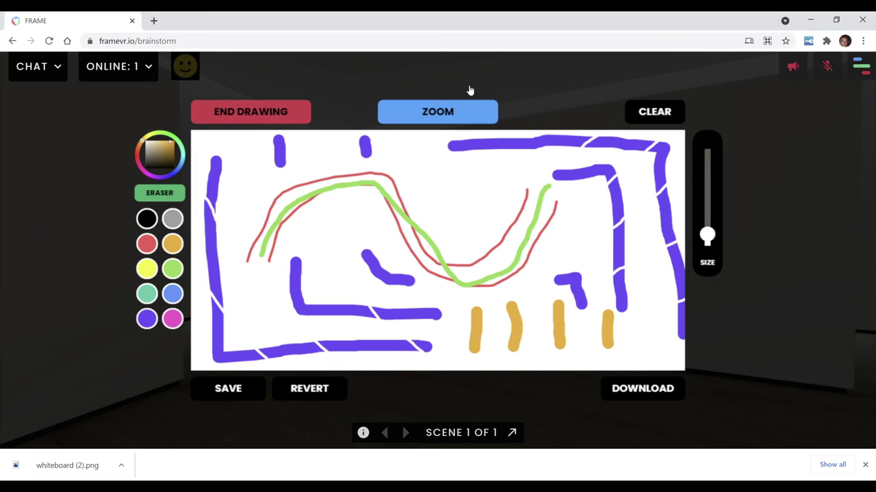
- Step back into the room and turn left to face the first whiteboard, then select the room's web address
{"action": "left_click", "coordinate": [437, 113]}
{"action": "key", "text": "Left"}
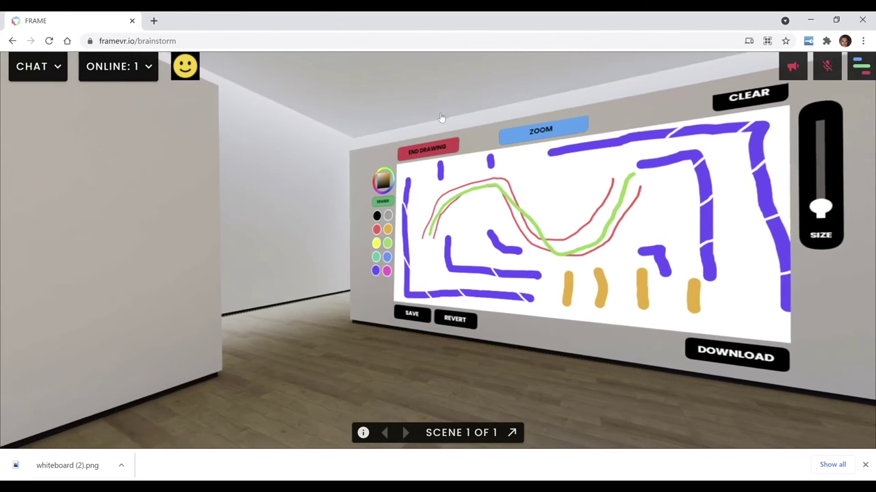
{"action": "key", "text": "Left"}
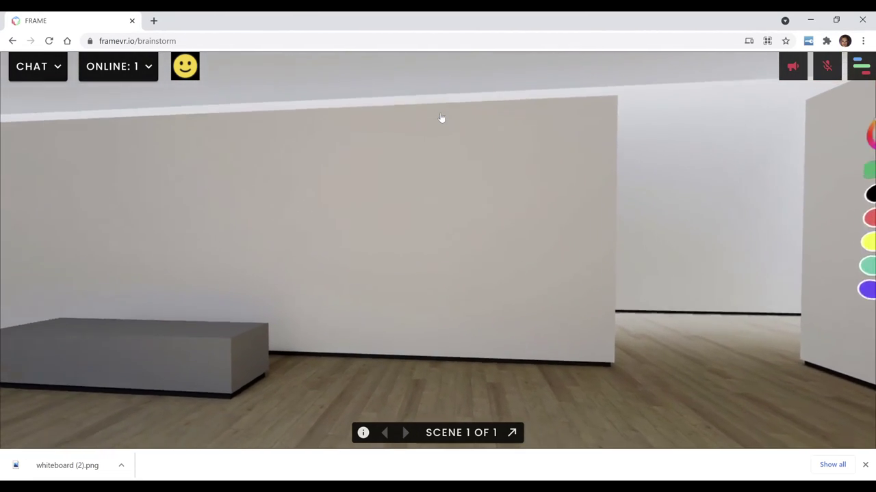
{"action": "key", "text": "Left"}
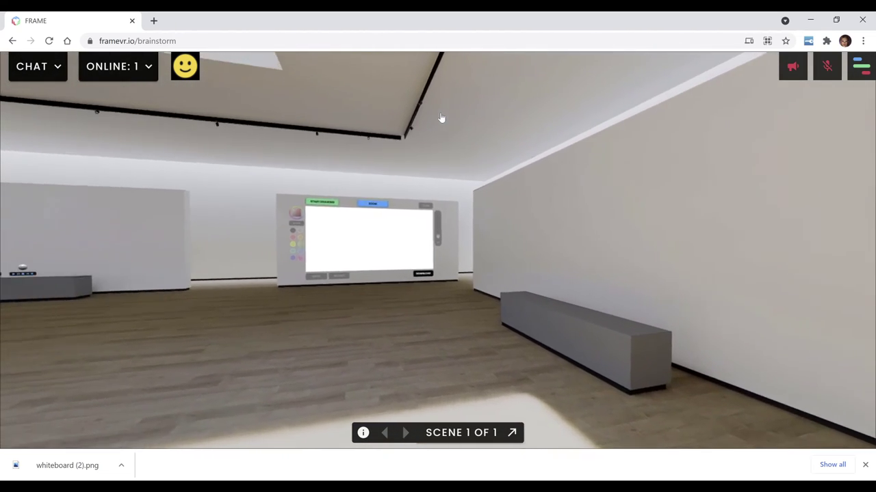
{"action": "key", "text": "Left"}
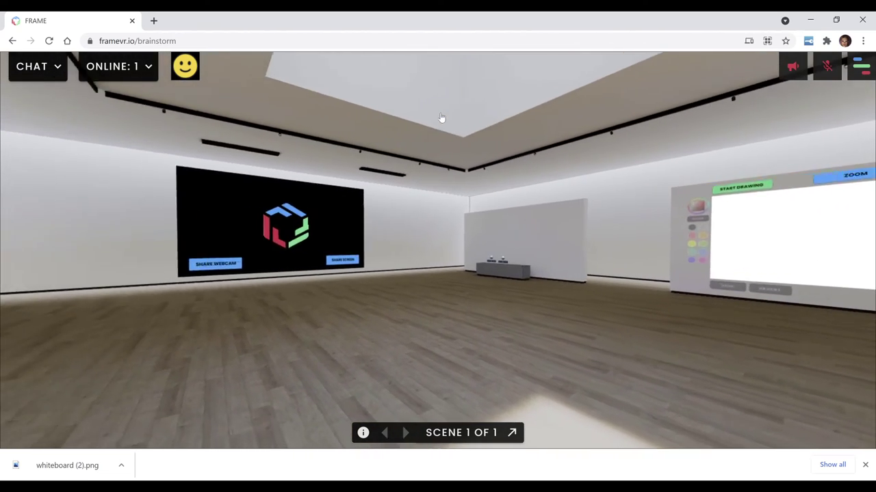
{"action": "key", "text": "Left"}
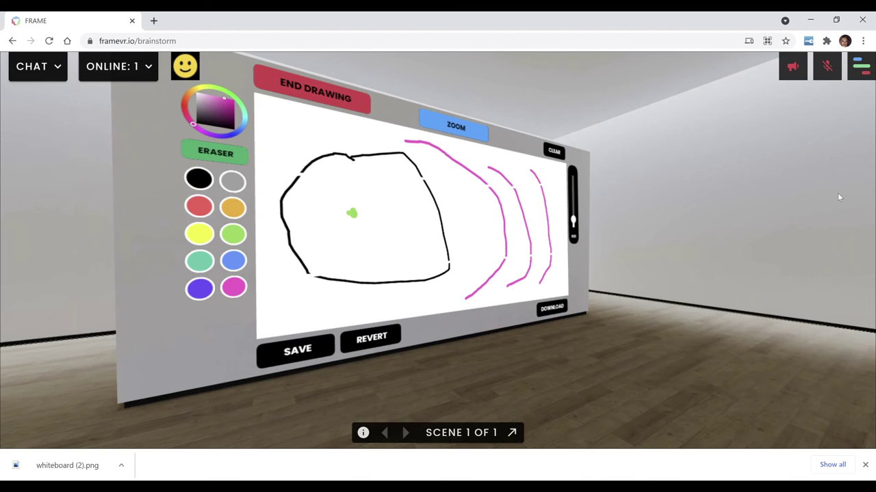
{"action": "left_click", "coordinate": [257, 41]}
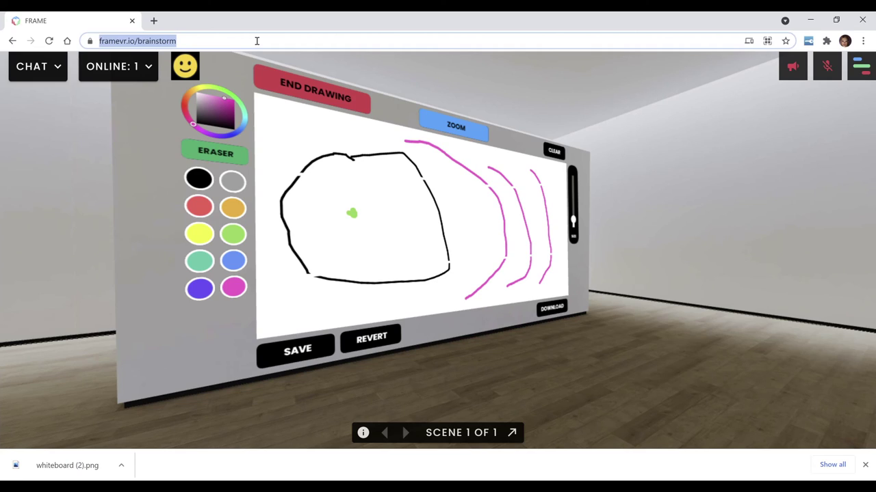